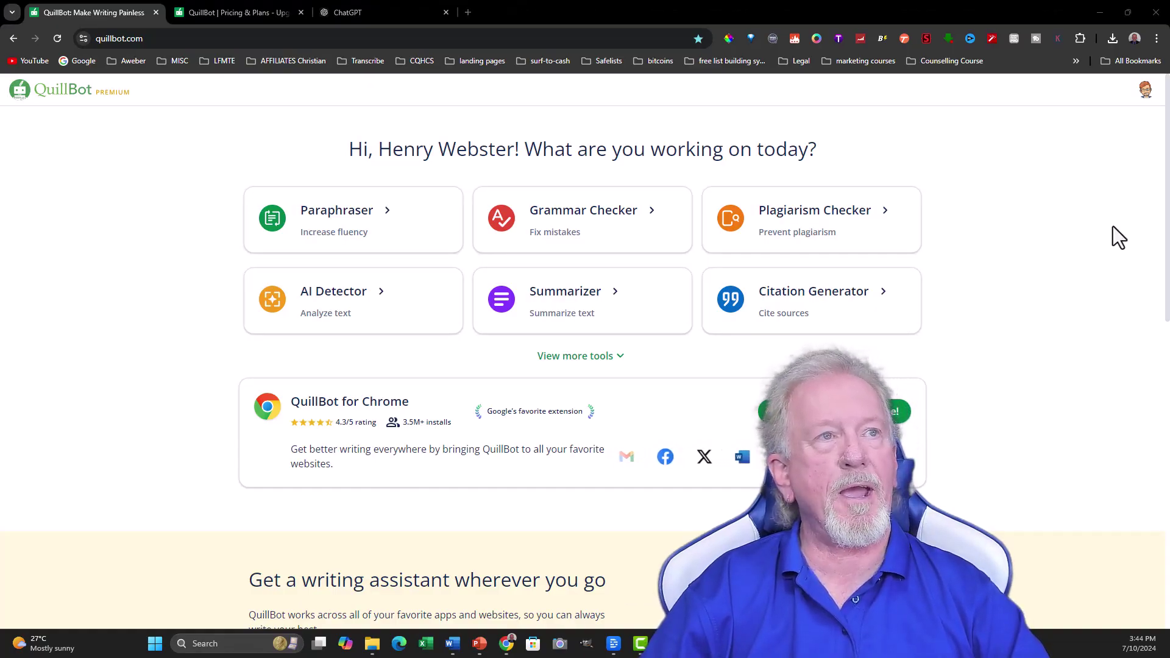
- Look over QuillBot's home page, its subscription plans and the ChatGPT start page
left_click(390, 14)
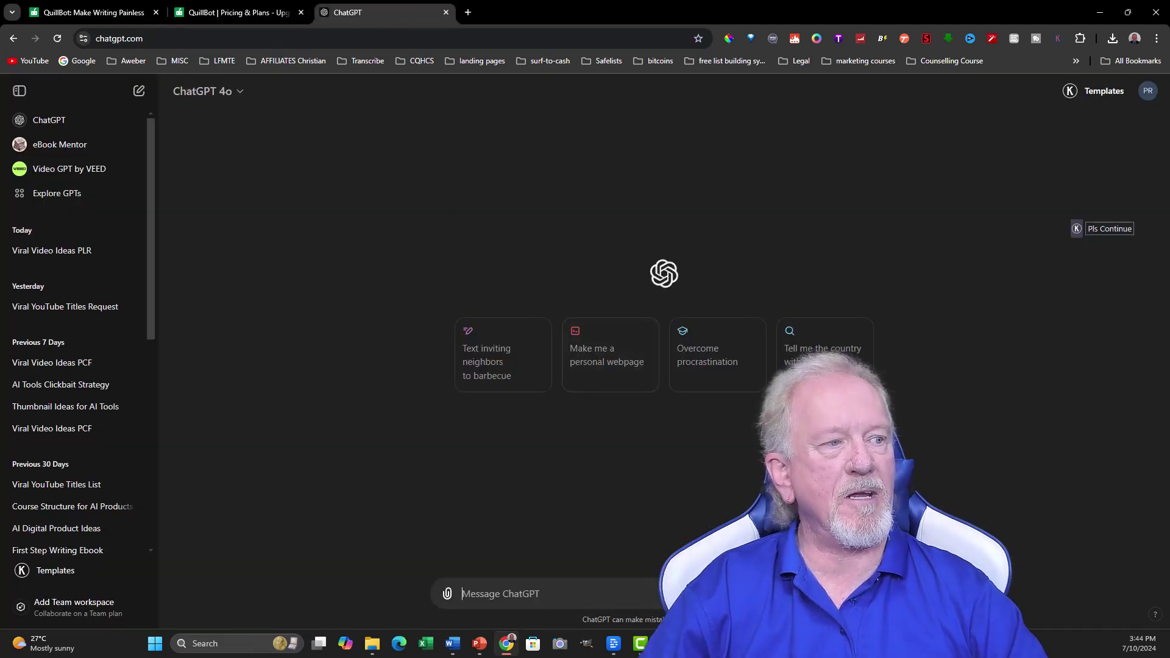
left_click(96, 12)
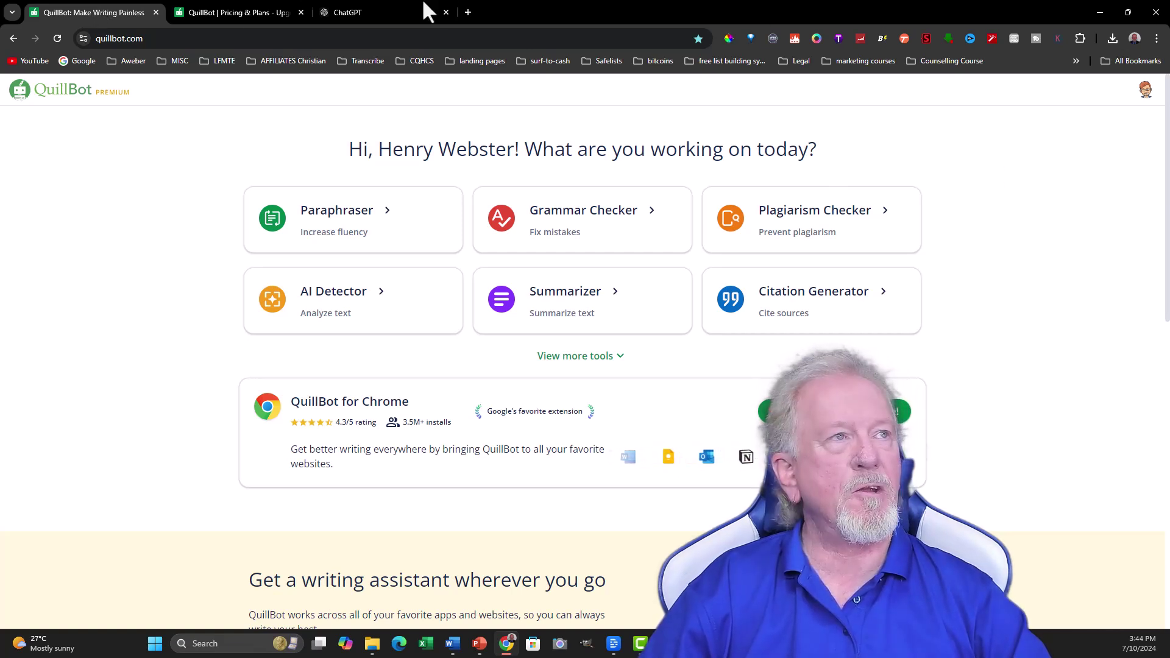
left_click(360, 12)
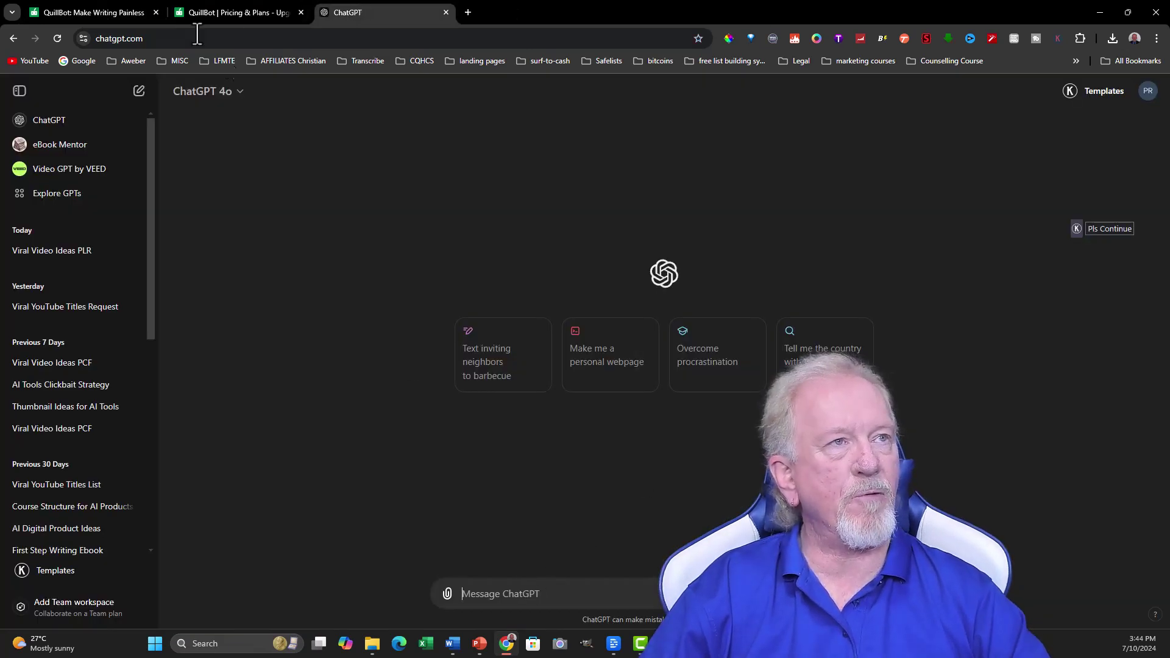
left_click(83, 13)
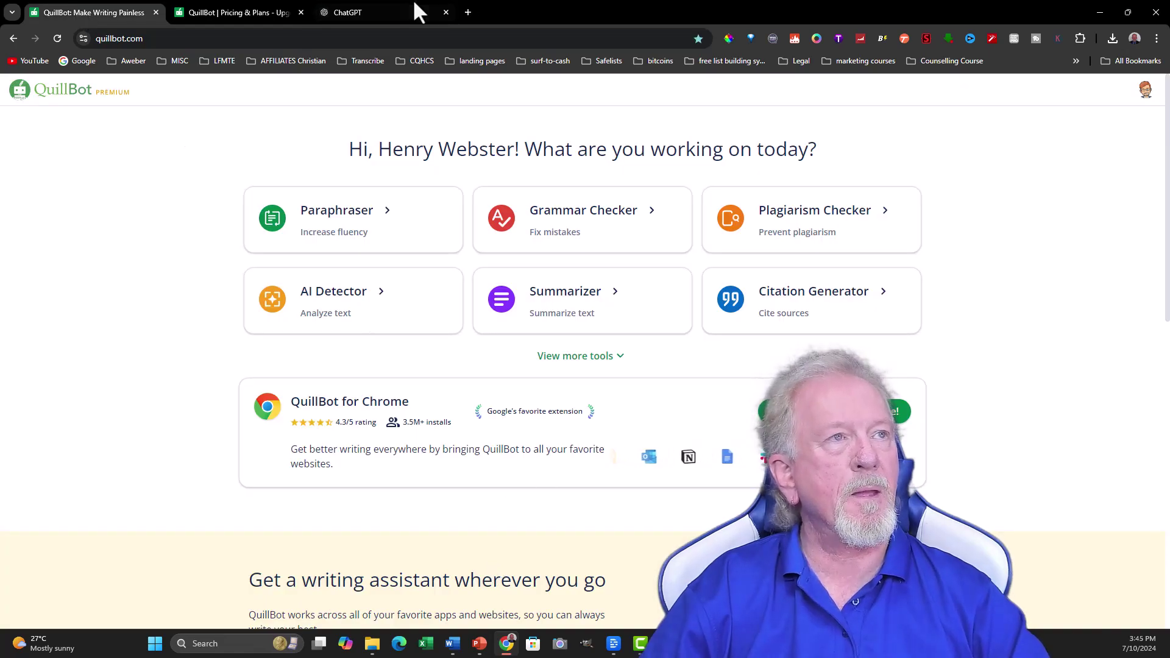
left_click(238, 12)
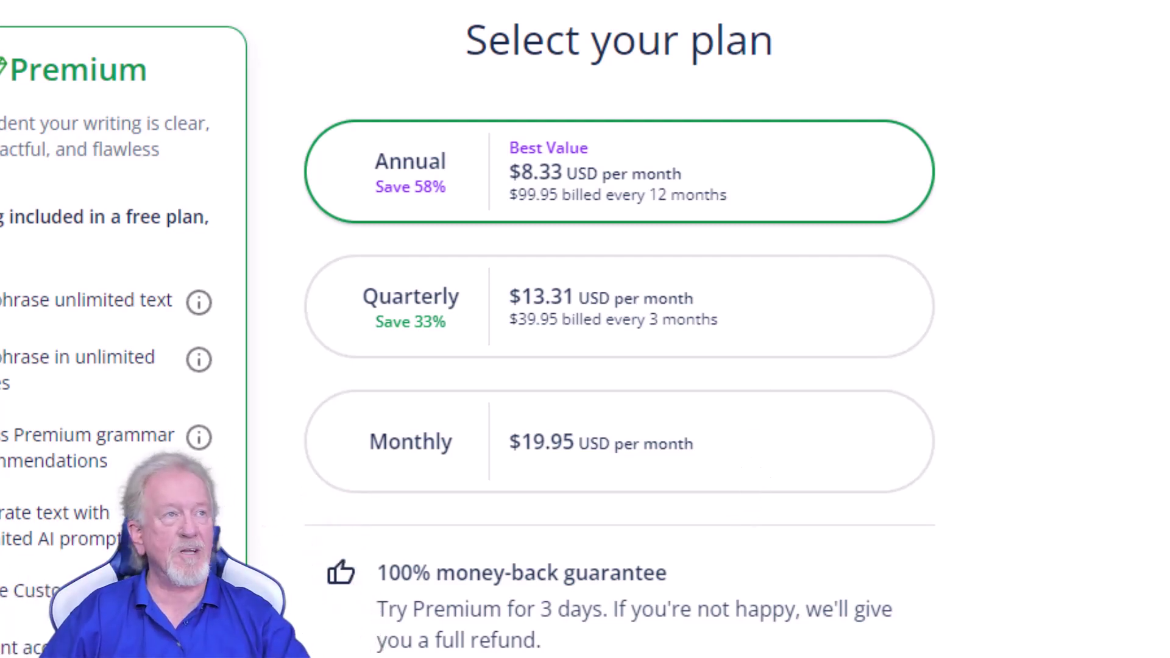
left_click(370, 11)
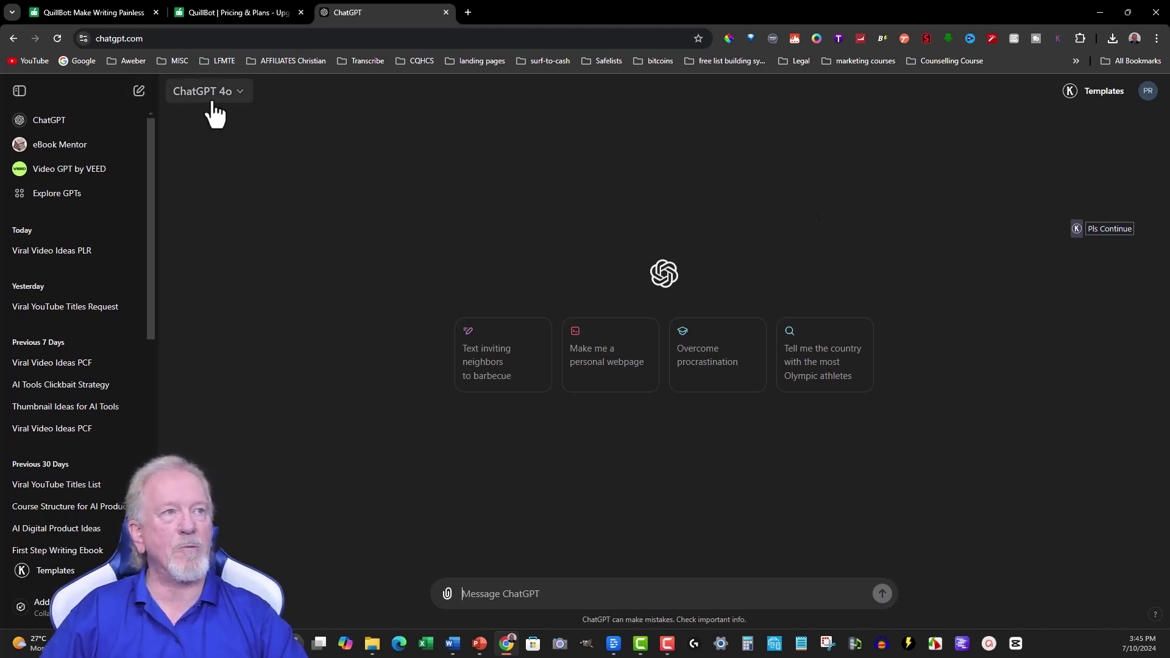
left_click(86, 8)
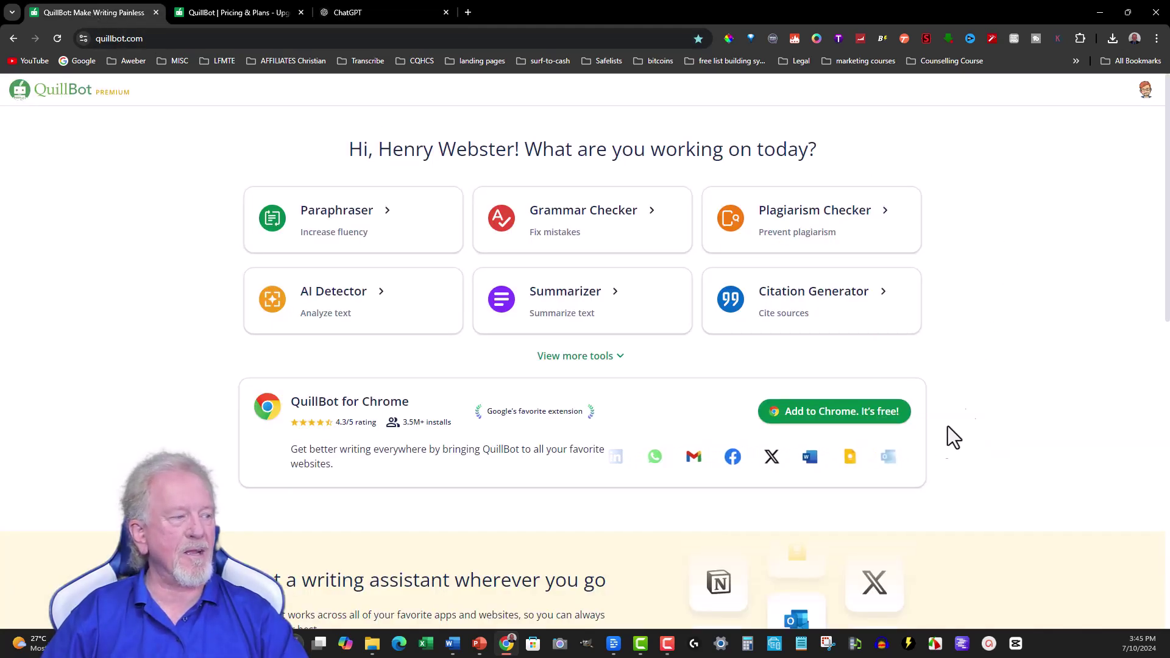
- Switch to the Faceless Marketing Masterclass document in Word and place the cursor at the Chapter 1 text heading
mouse_move(452, 645)
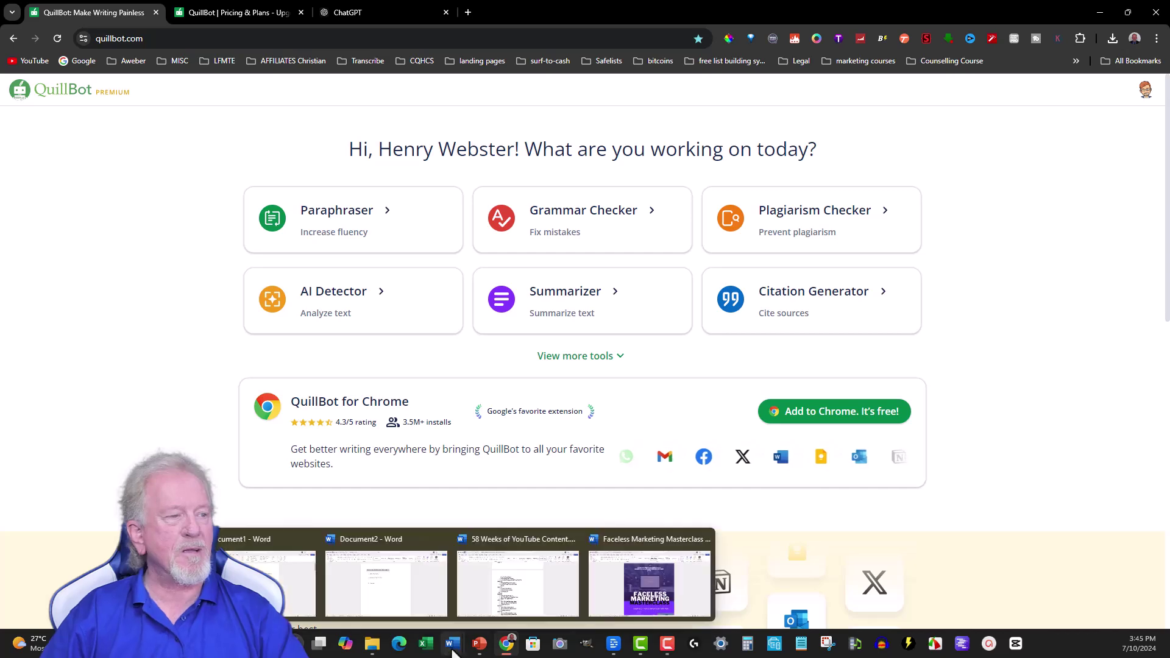
left_click(691, 583)
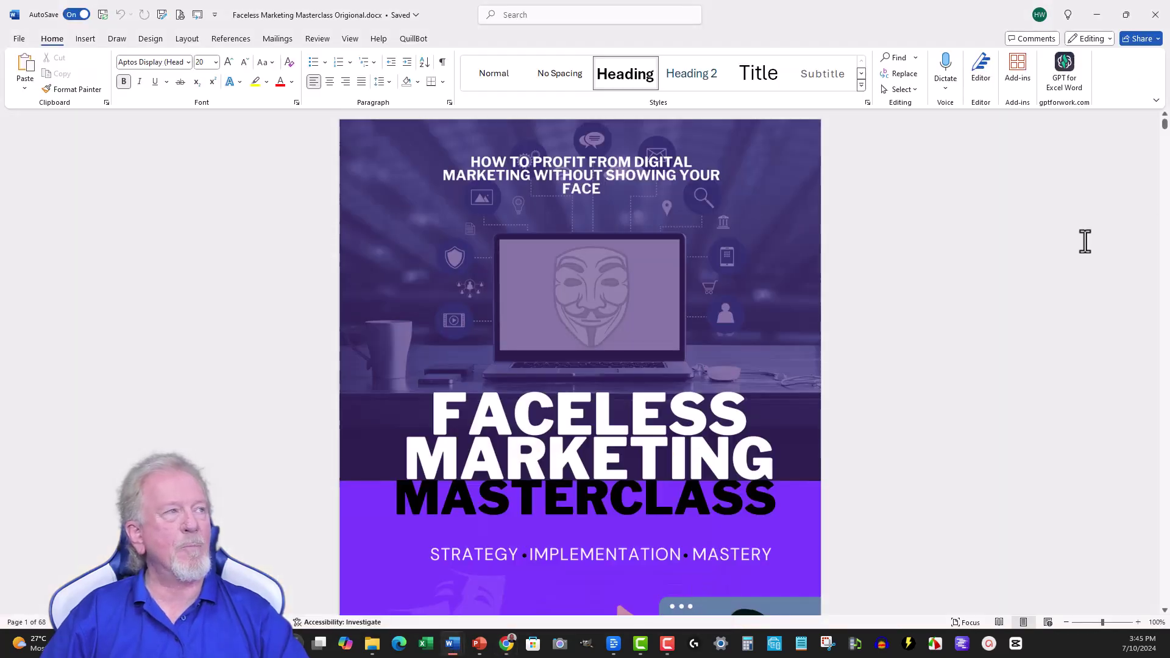
scroll(1059, 239, "down", 8)
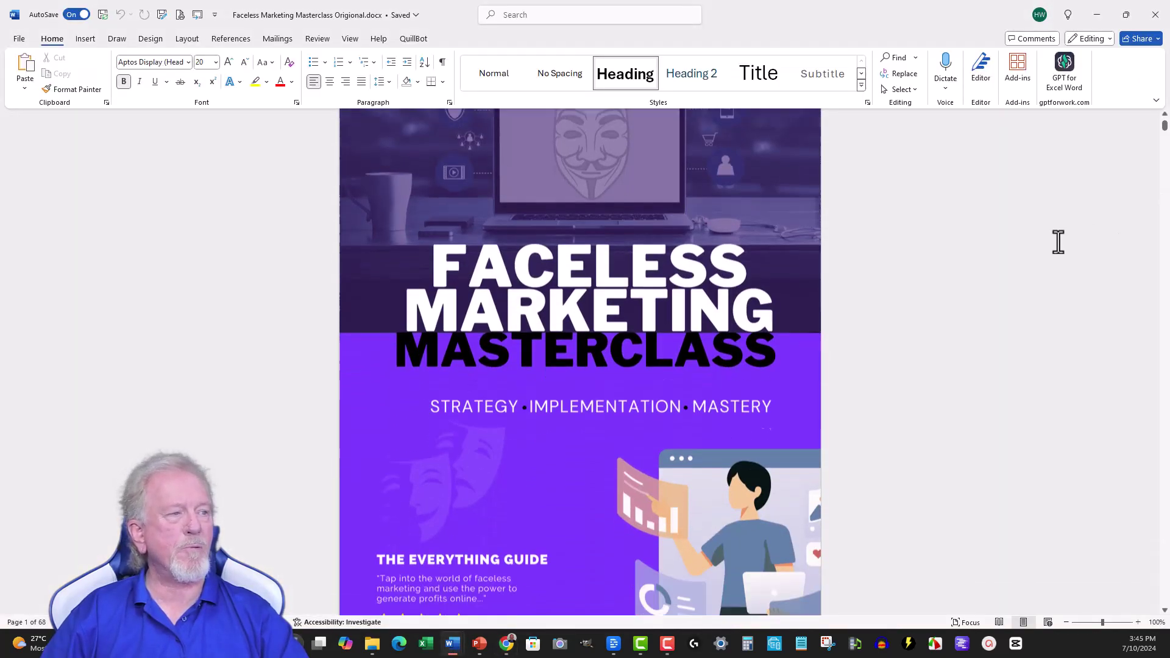
scroll(1059, 236, "up", 5)
scroll(1059, 237, "up", 3)
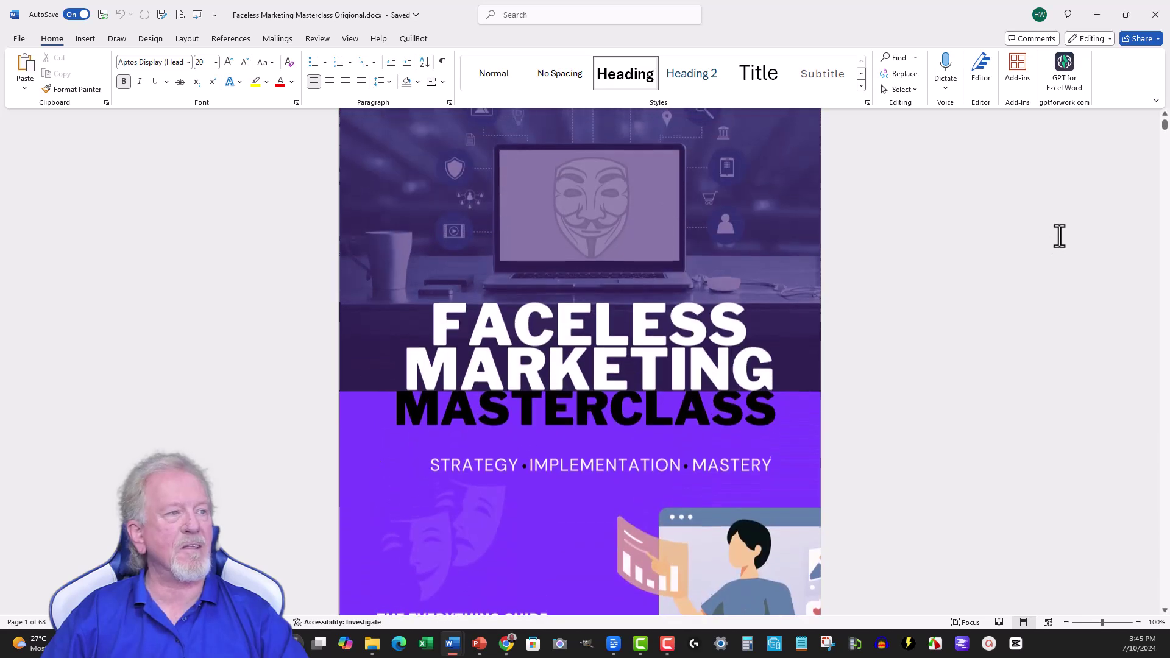
scroll(1059, 237, "down", 5)
scroll(1059, 236, "down", 14)
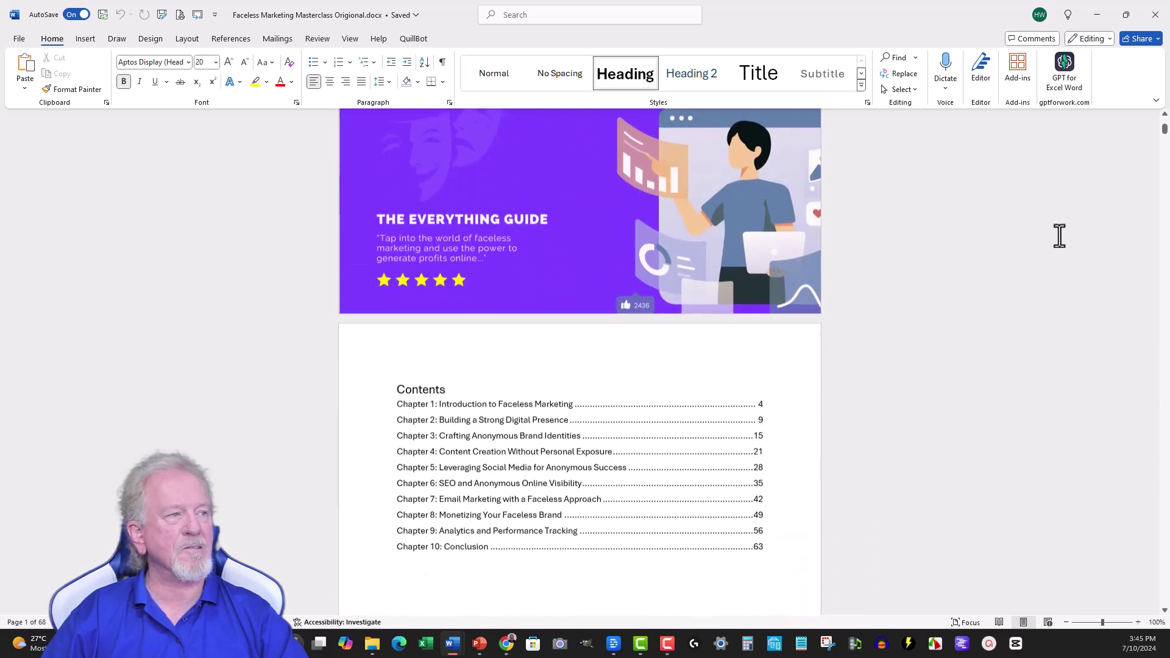
scroll(1058, 240, "down", 13)
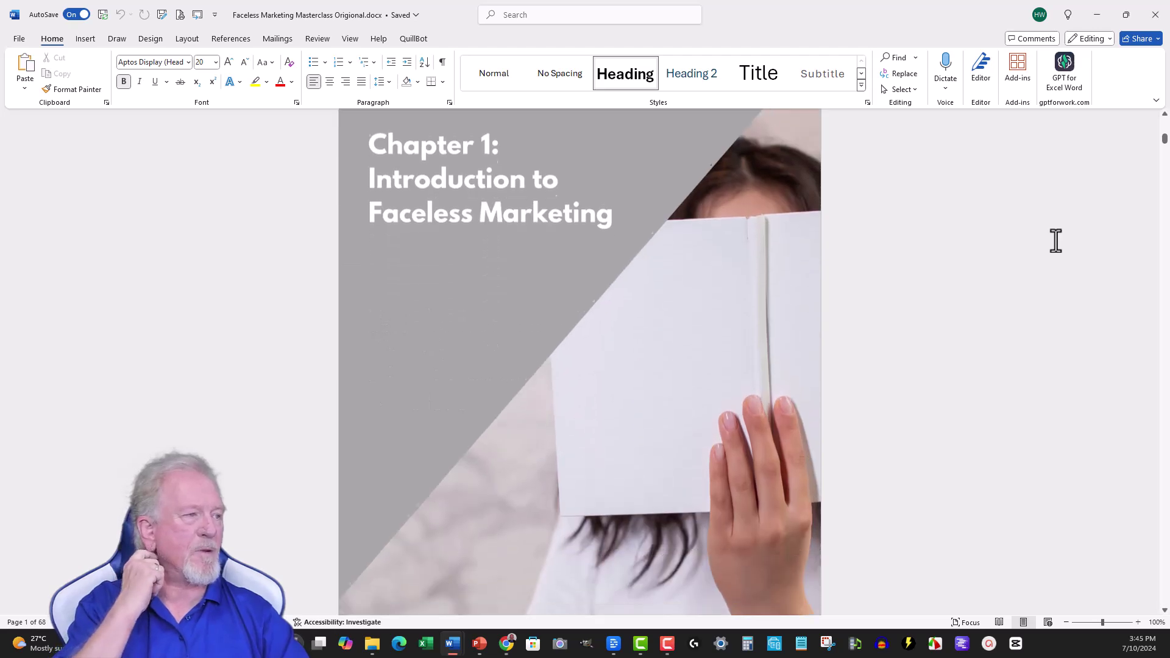
scroll(1012, 262, "down", 1)
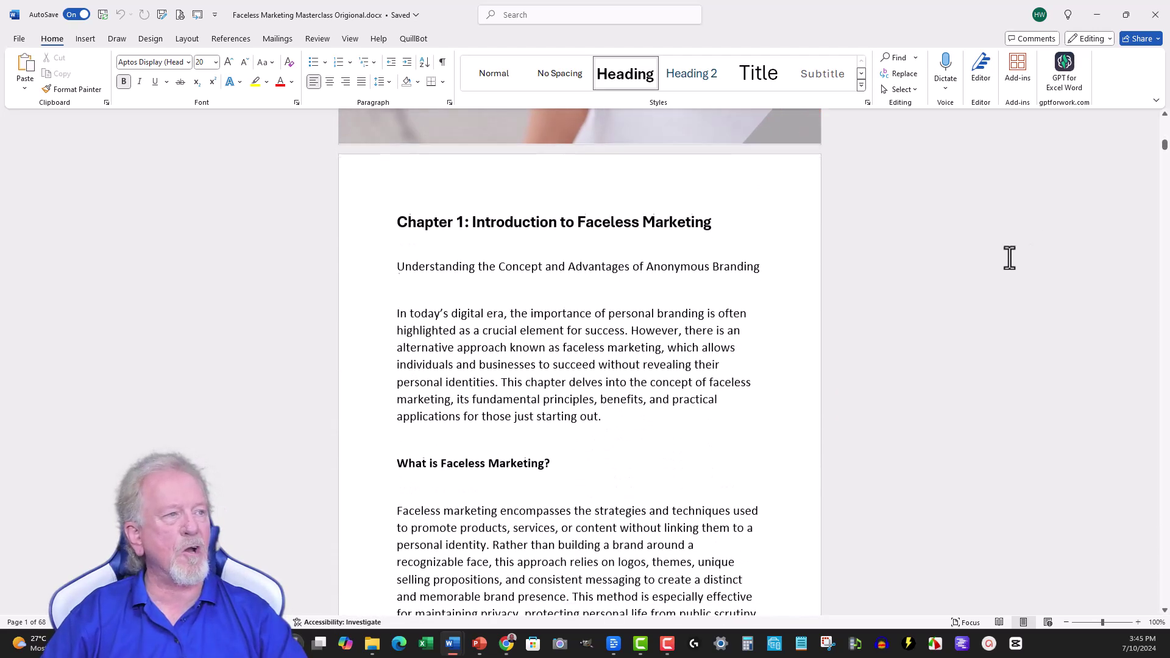
left_click(403, 217)
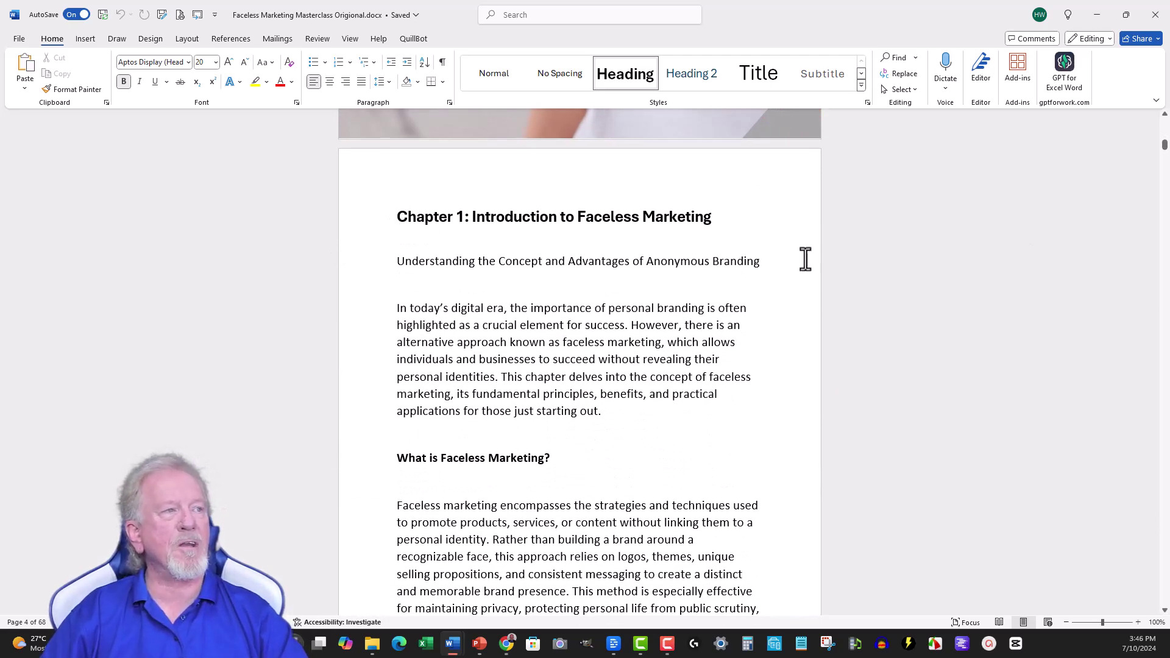
- Copy the Chapter 1 subtitle about anonymous branding together with the introductory paragraph below it
scroll(1039, 214, "down", 2)
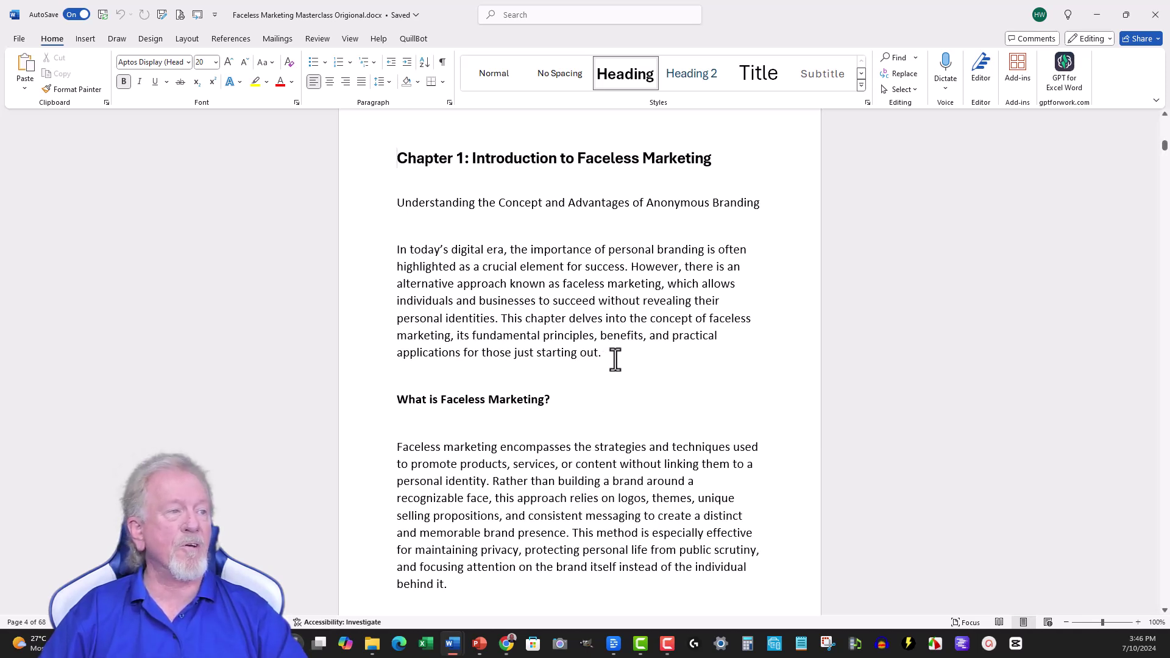
left_click_drag(615, 360, 392, 207)
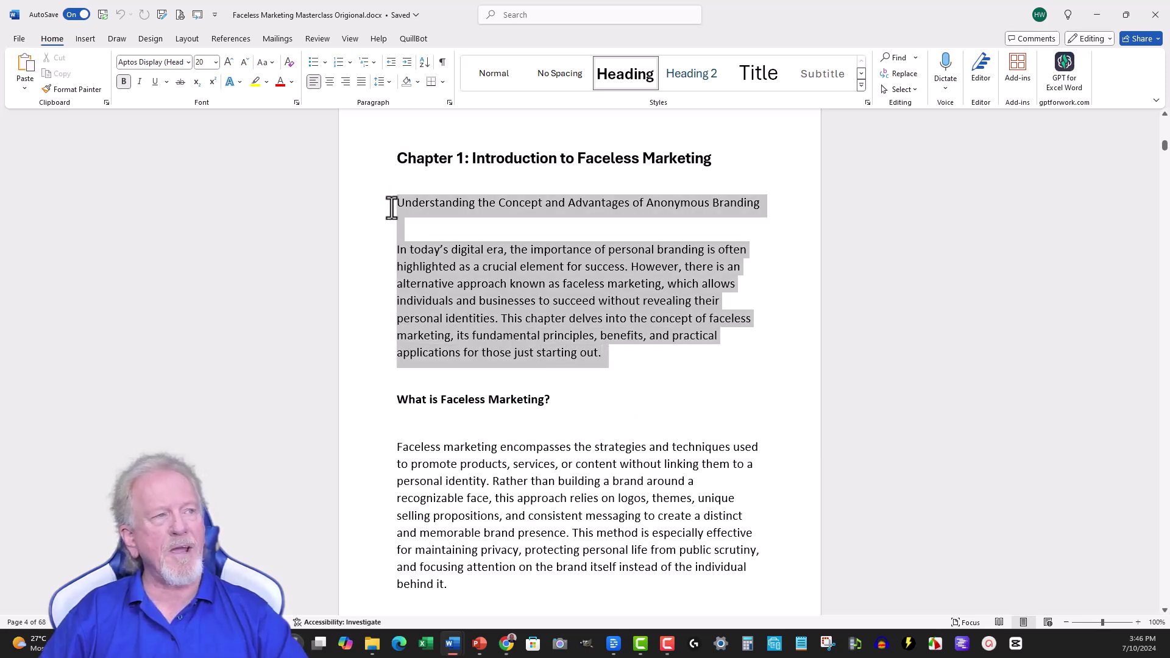
right_click(465, 254)
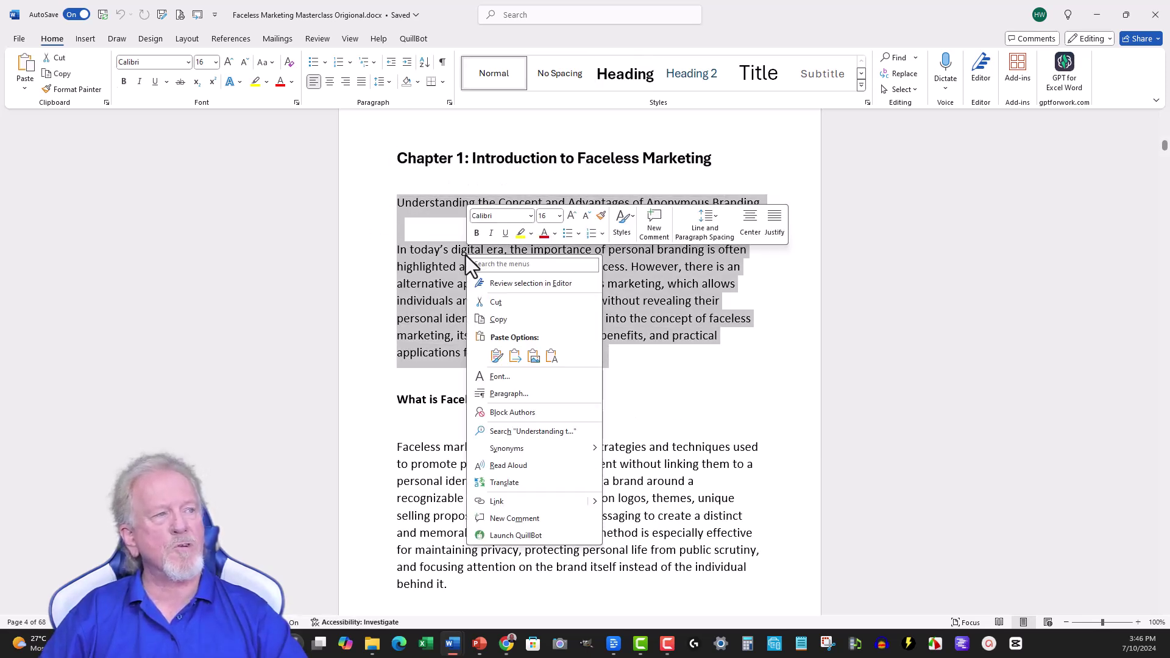
left_click(496, 320)
- Switch to QuillBot in the browser, paste the copied passage into the Paraphraser and paraphrase it
left_click(1095, 14)
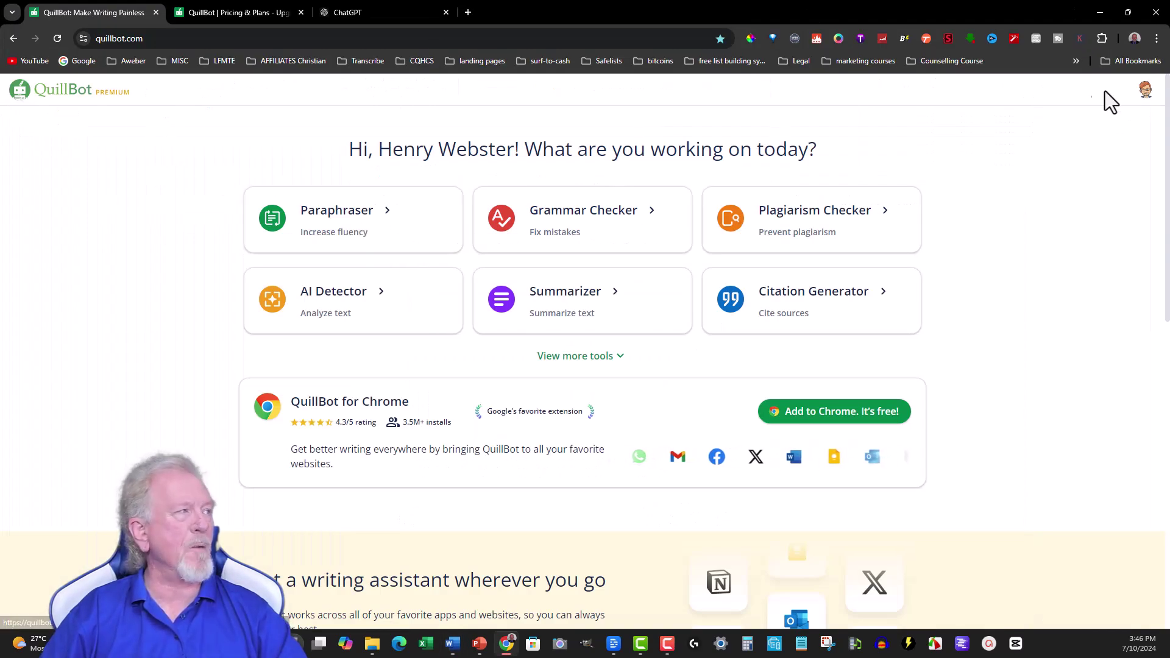
left_click(339, 229)
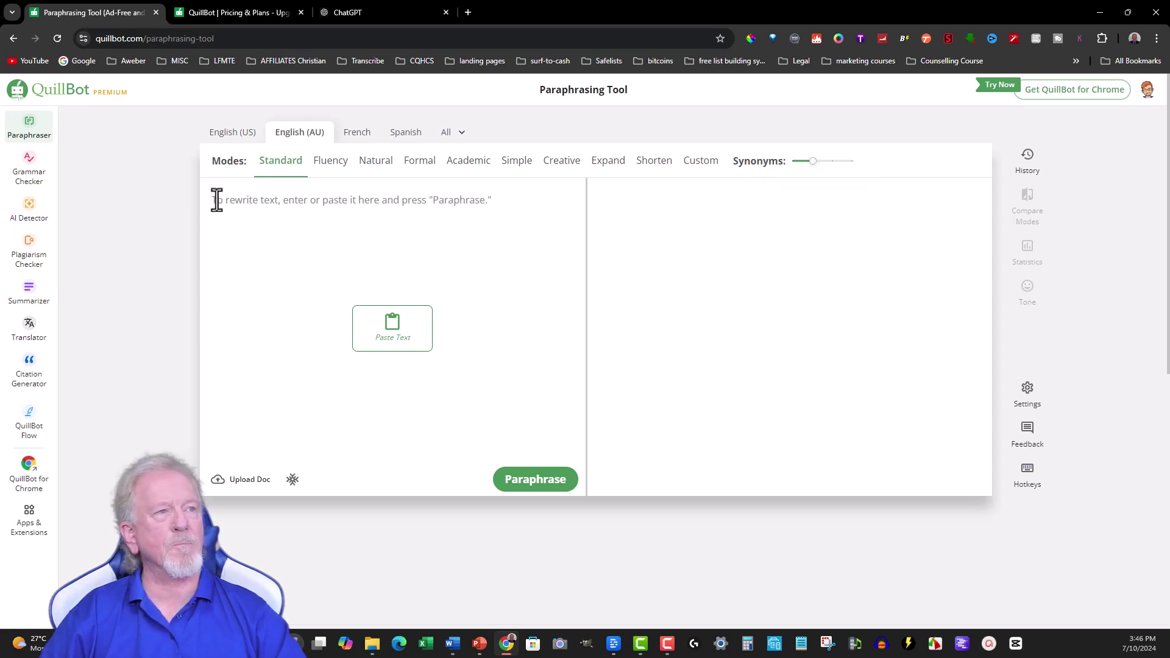
key("alt+Tab")
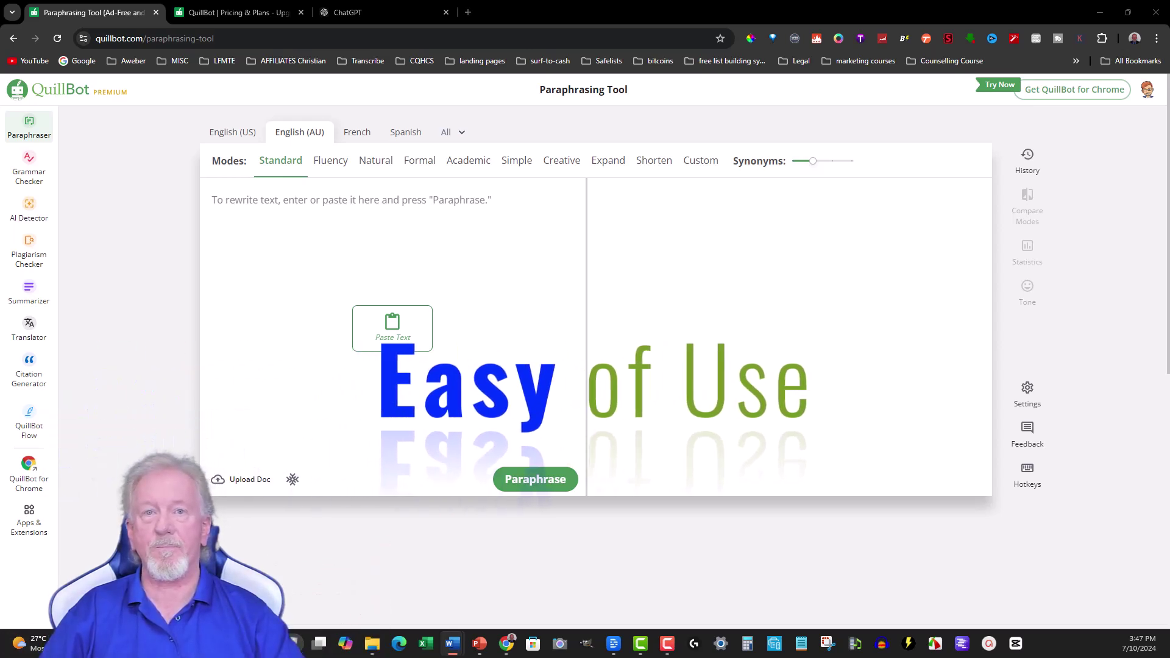
left_click(219, 202)
key("ctrl+v")
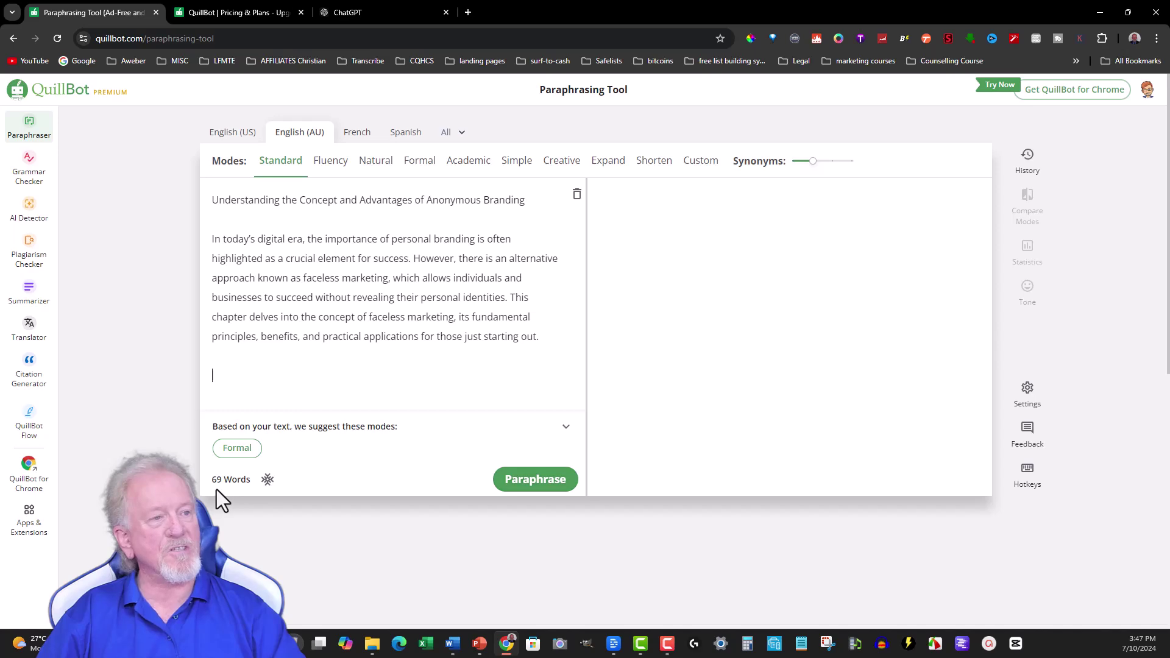
left_click(532, 482)
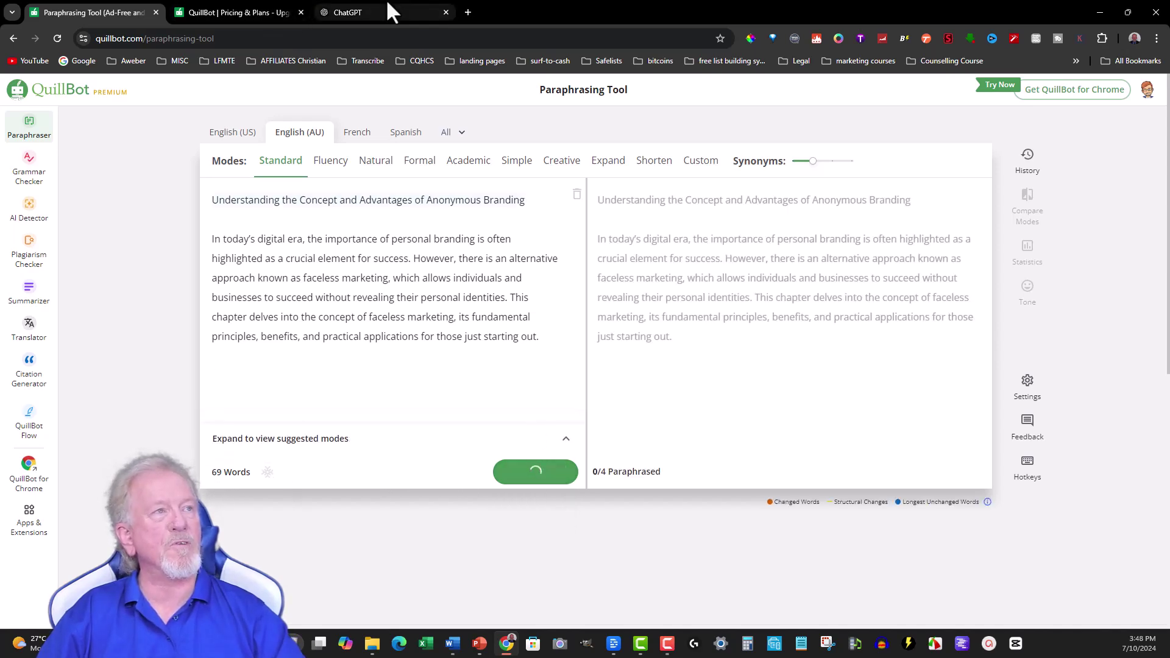
- Send ChatGPT the prompt "Please rewrite this entire paragraph keeping the word count the same." followed by the copied passage in quotes
left_click(391, 11)
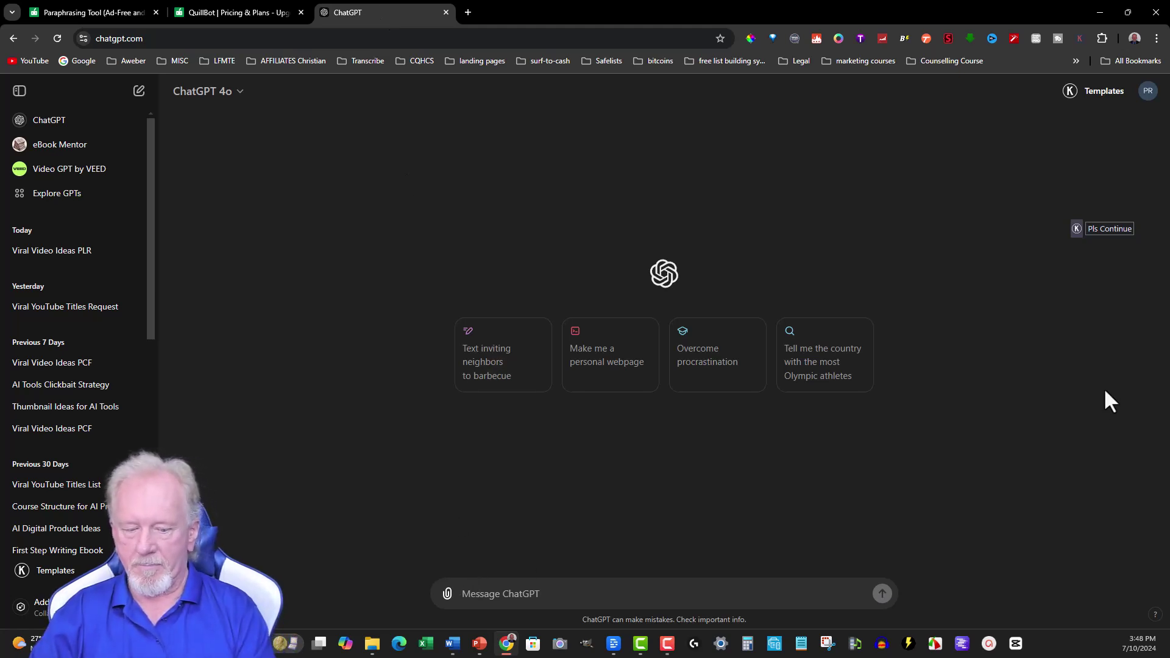
type("Please rewrite")
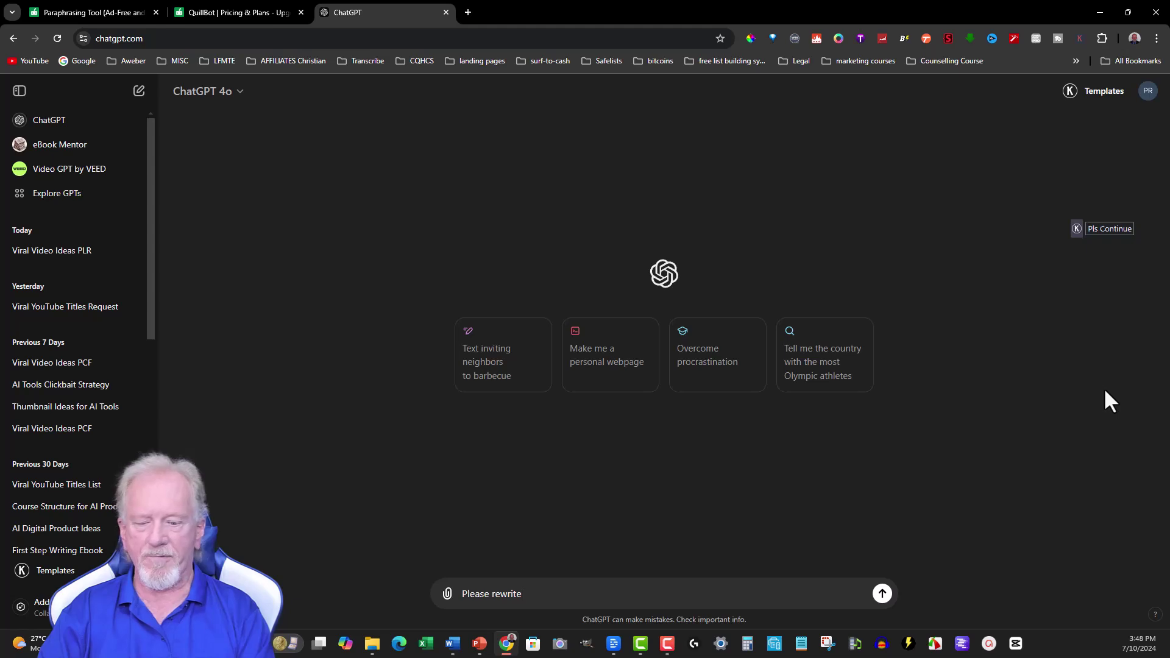
type(" this entire paragraph keeping the word count the same.")
key("ctrl+v")
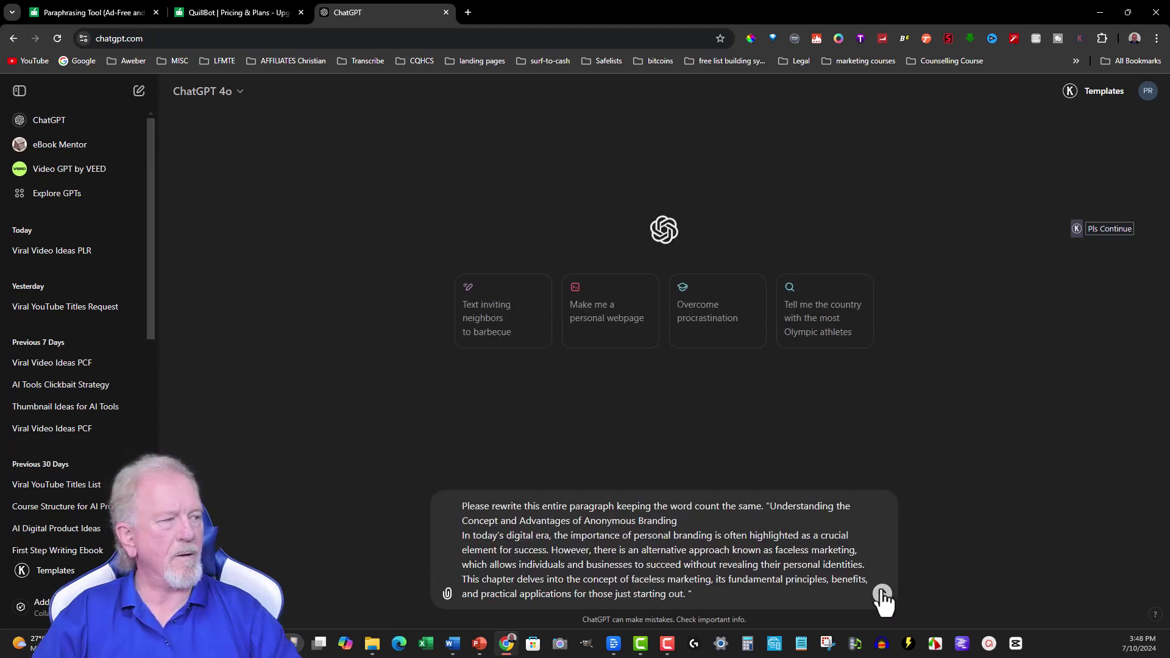
left_click(881, 595)
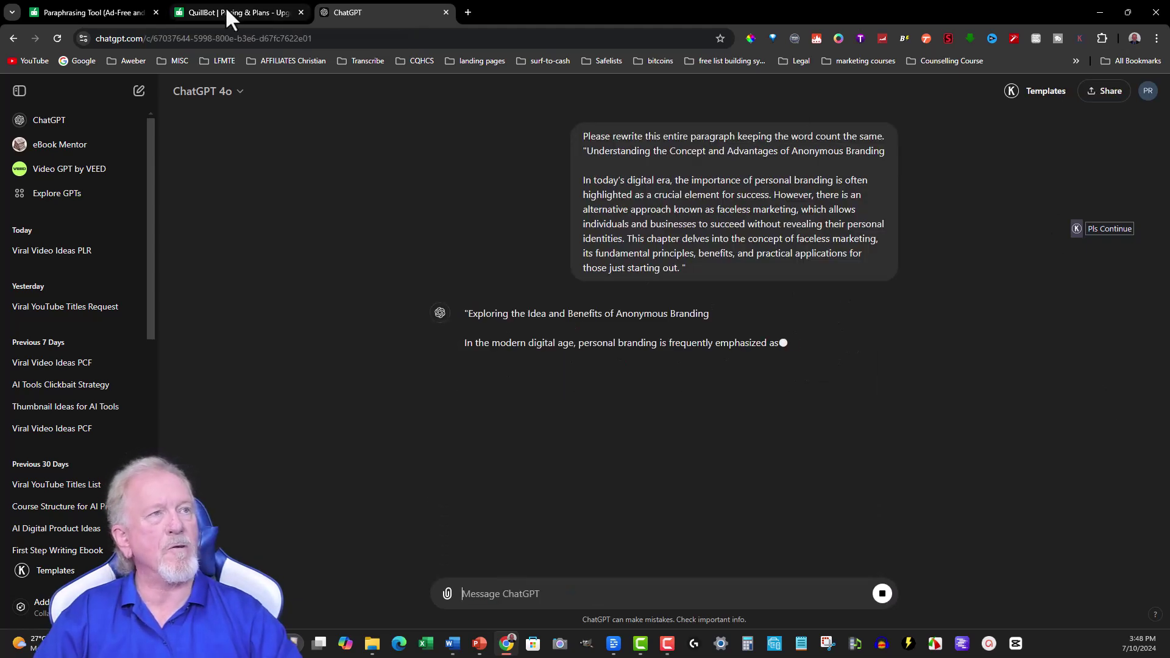
- Close the QuillBot pricing page and compare QuillBot's paraphrased passage with ChatGPT's rewrite
left_click(229, 15)
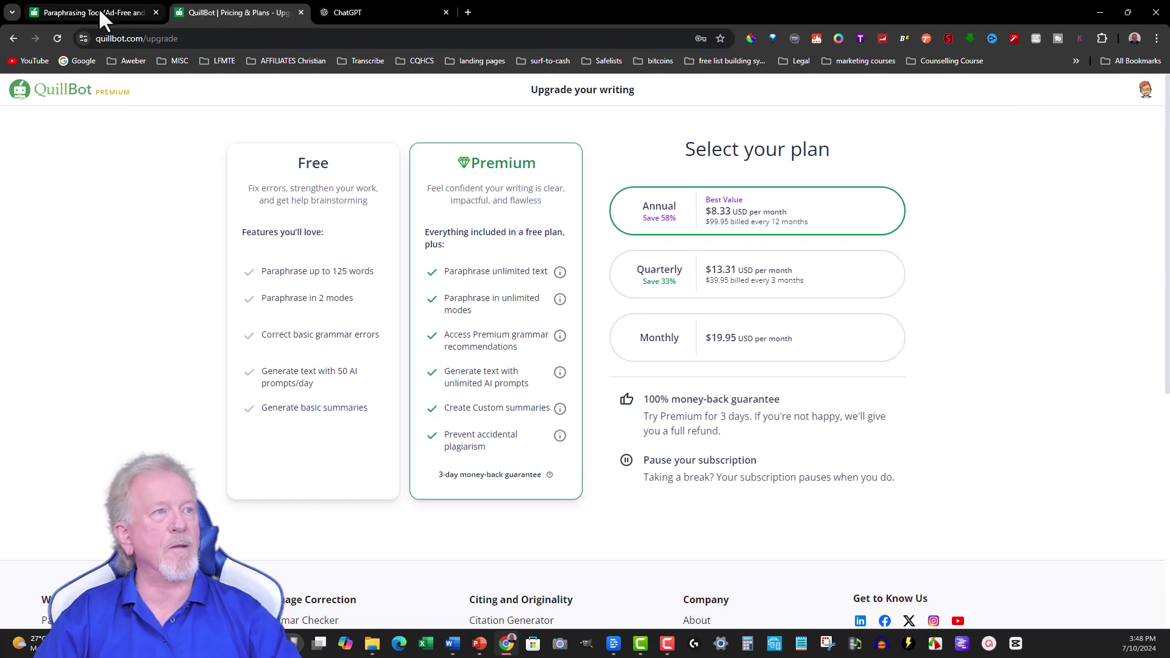
key("ctrl+w")
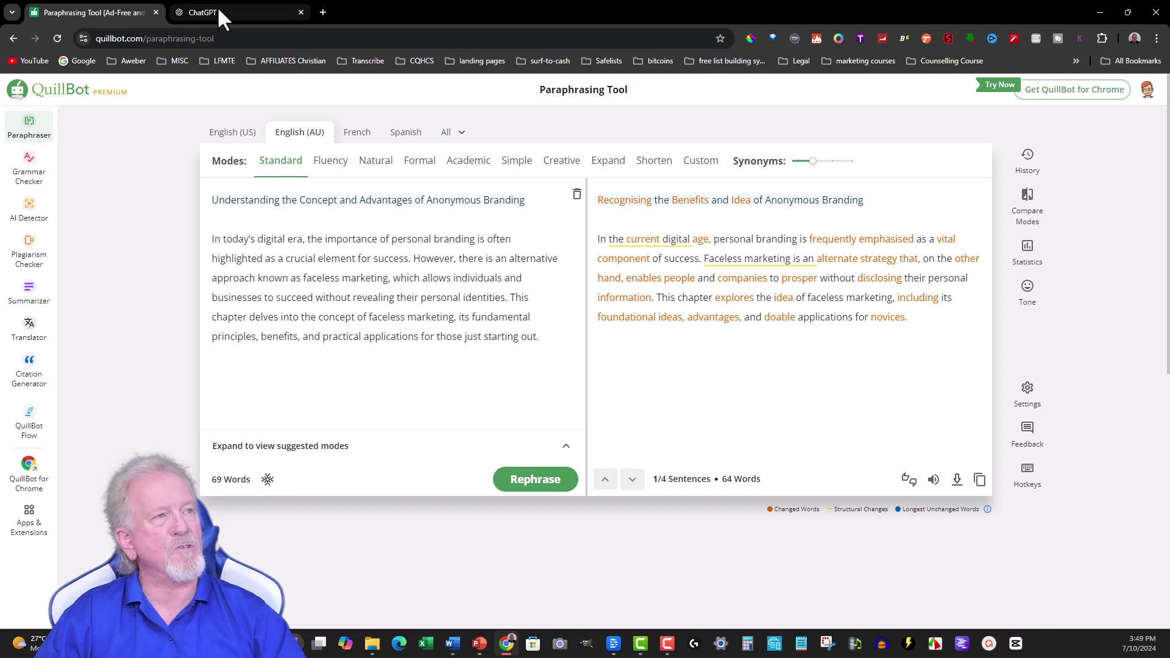
left_click(217, 6)
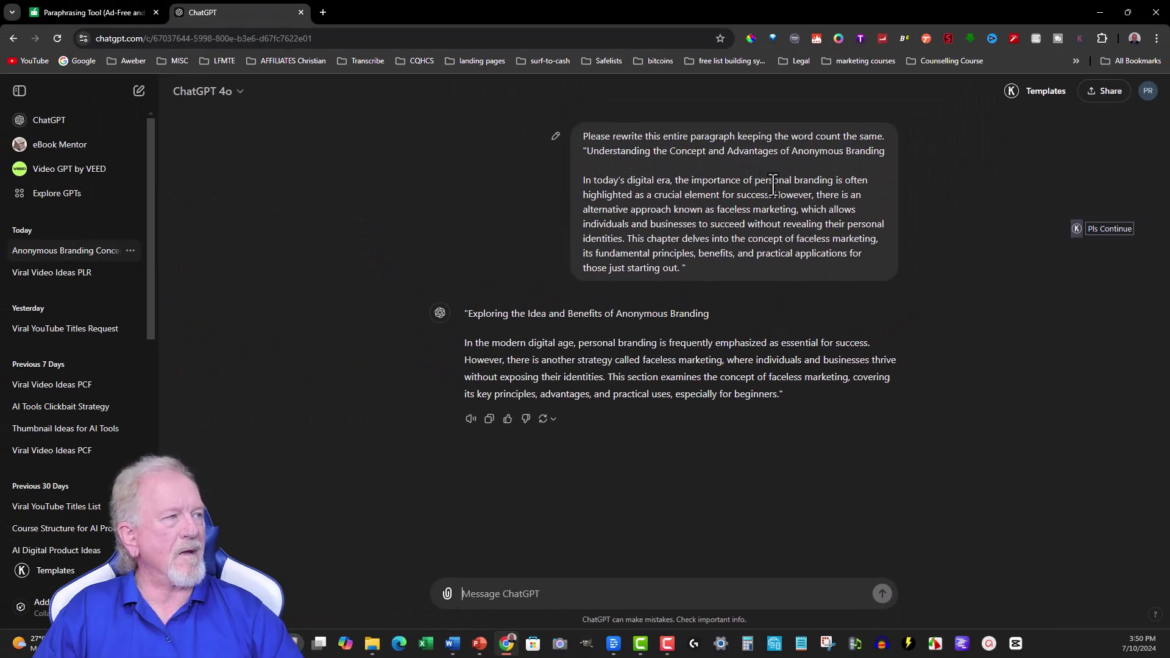
left_click(97, 13)
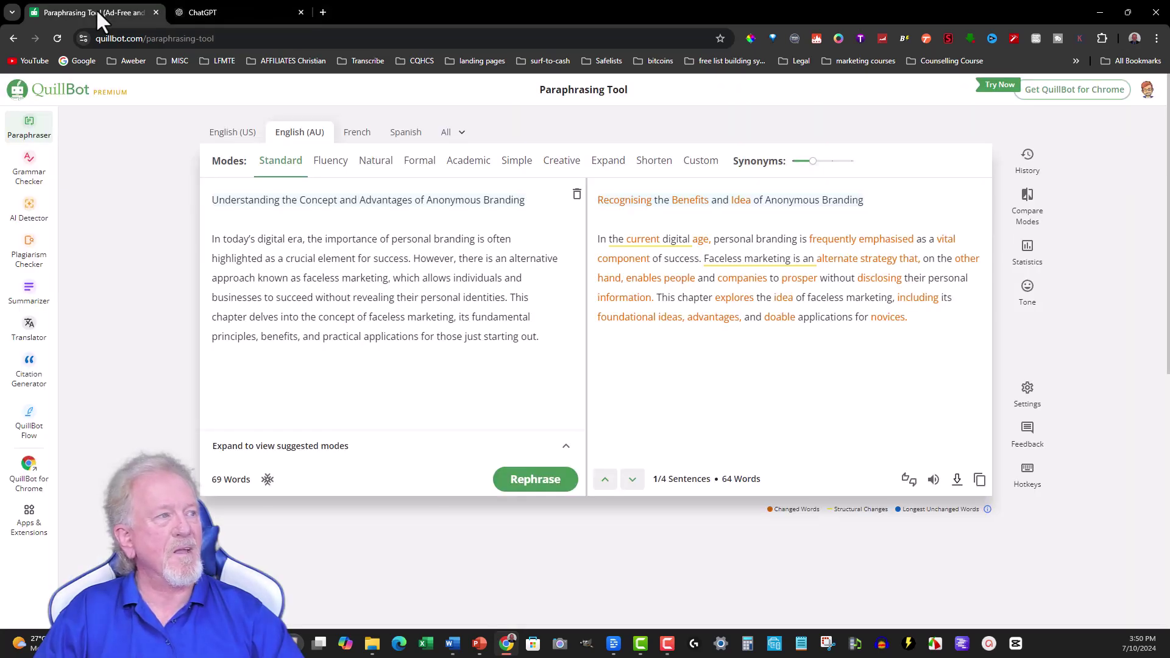
left_click(244, 10)
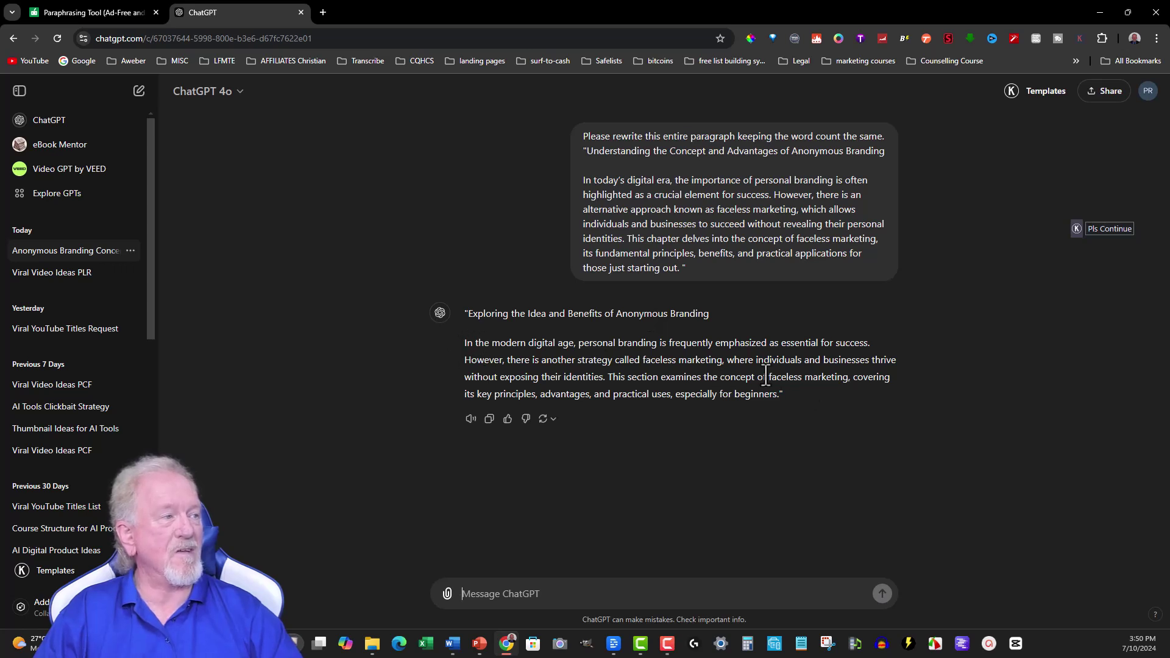
- Copy ChatGPT's rewritten passage together with its heading, leaving out the surrounding quotation marks
left_click_drag(780, 394, 465, 343)
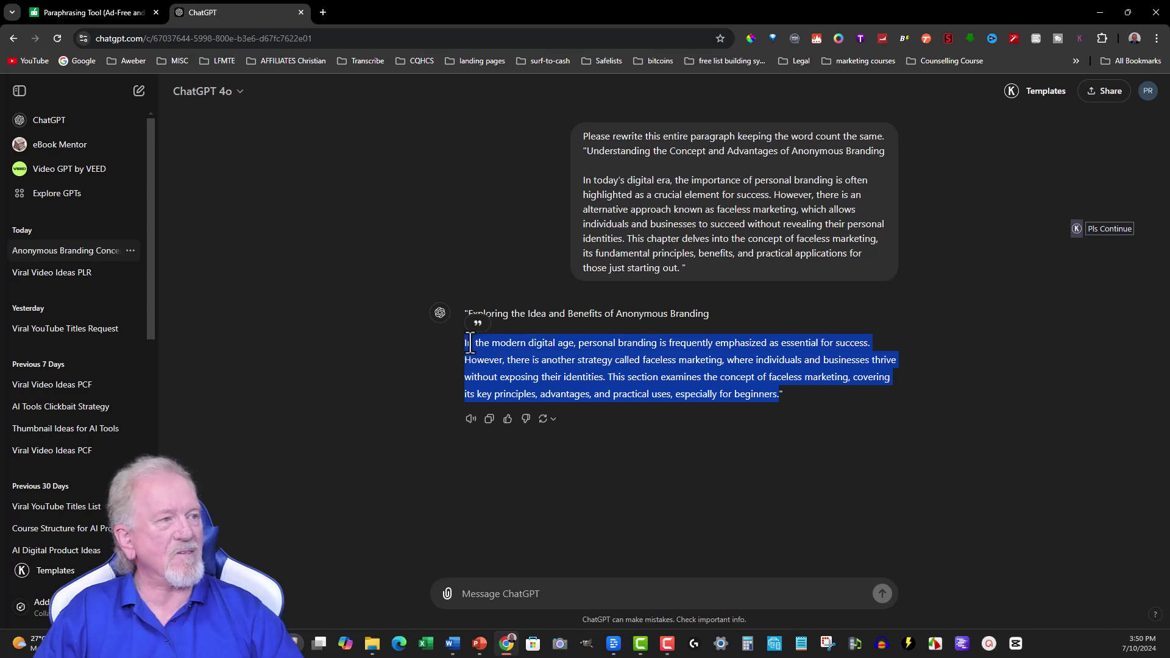
left_click(778, 395)
left_click_drag(779, 395, 465, 315)
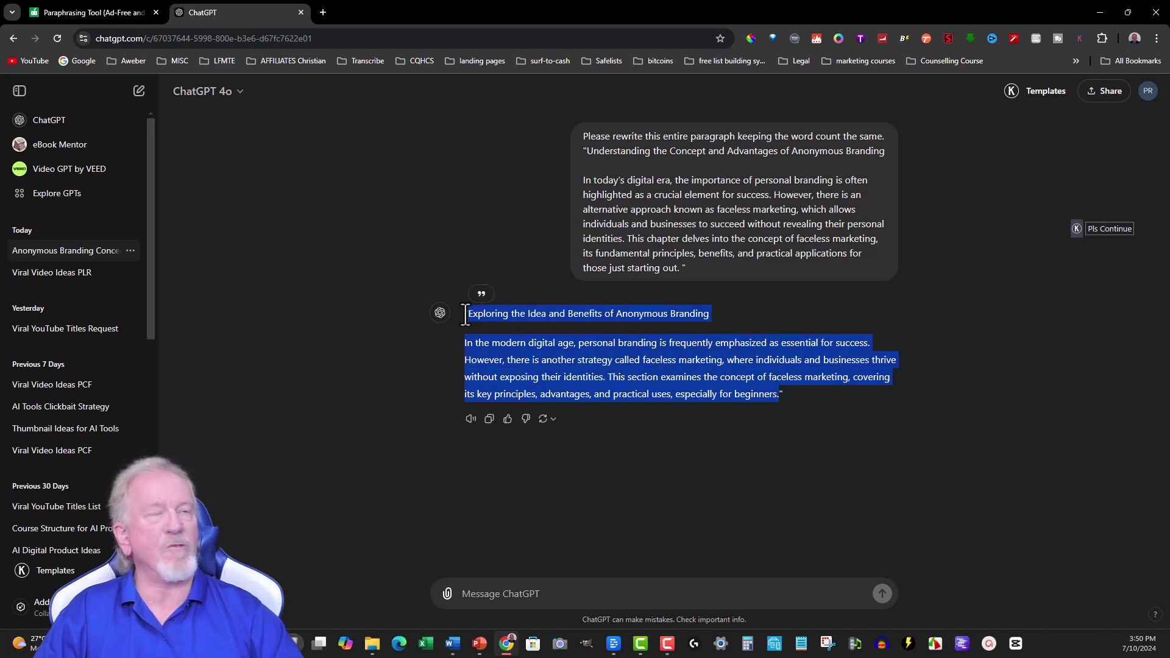
right_click(538, 356)
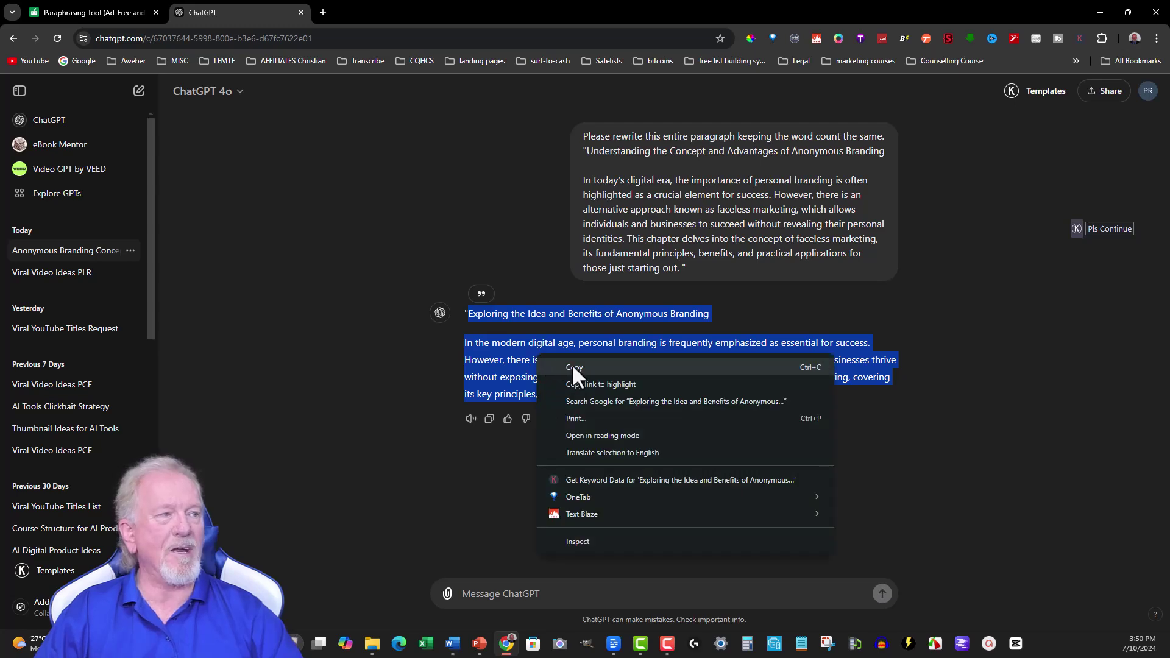
left_click(572, 364)
- Switch to Word, create a new blank document and paste ChatGPT's rewrite into it
mouse_move(452, 643)
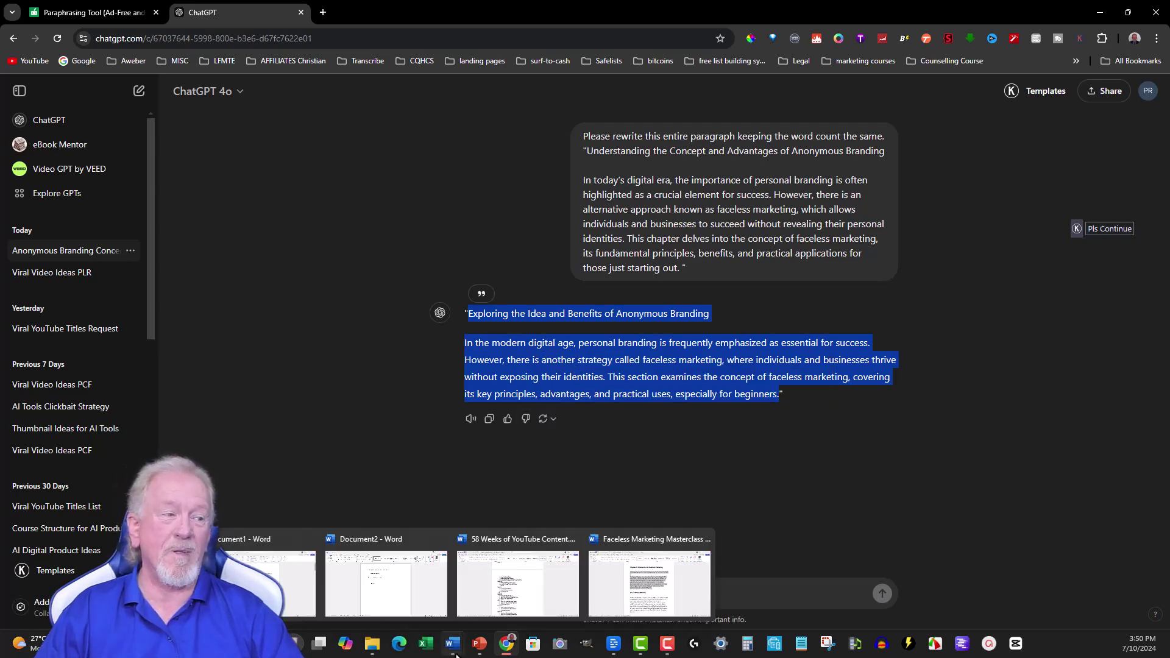
left_click(650, 593)
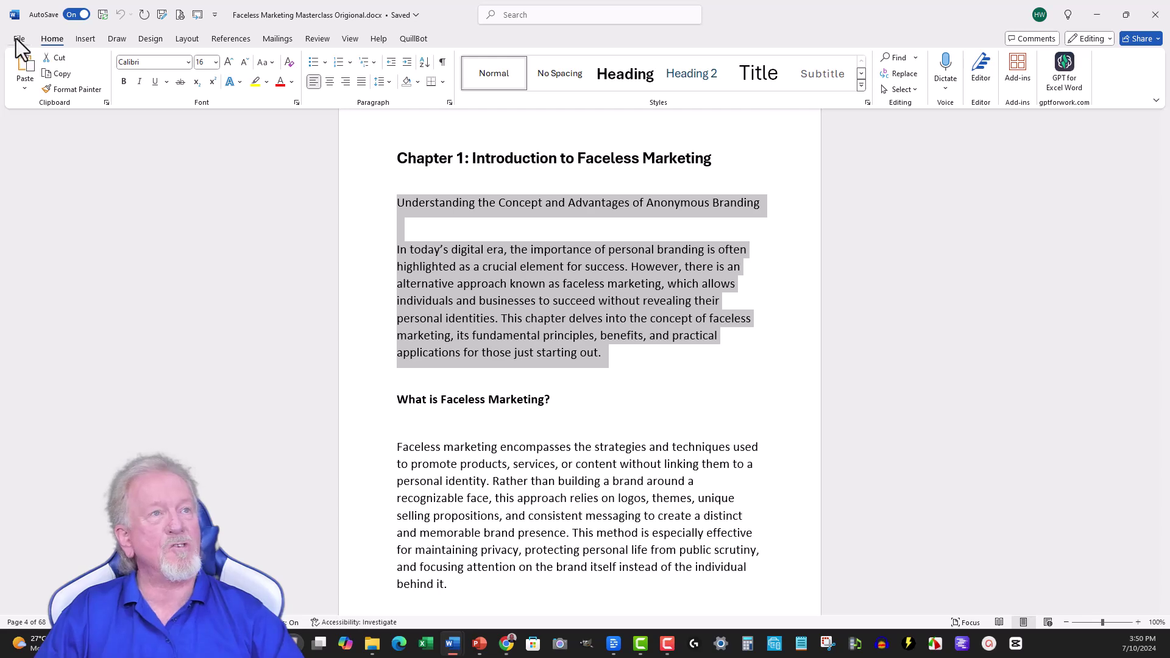
left_click(16, 38)
left_click(164, 123)
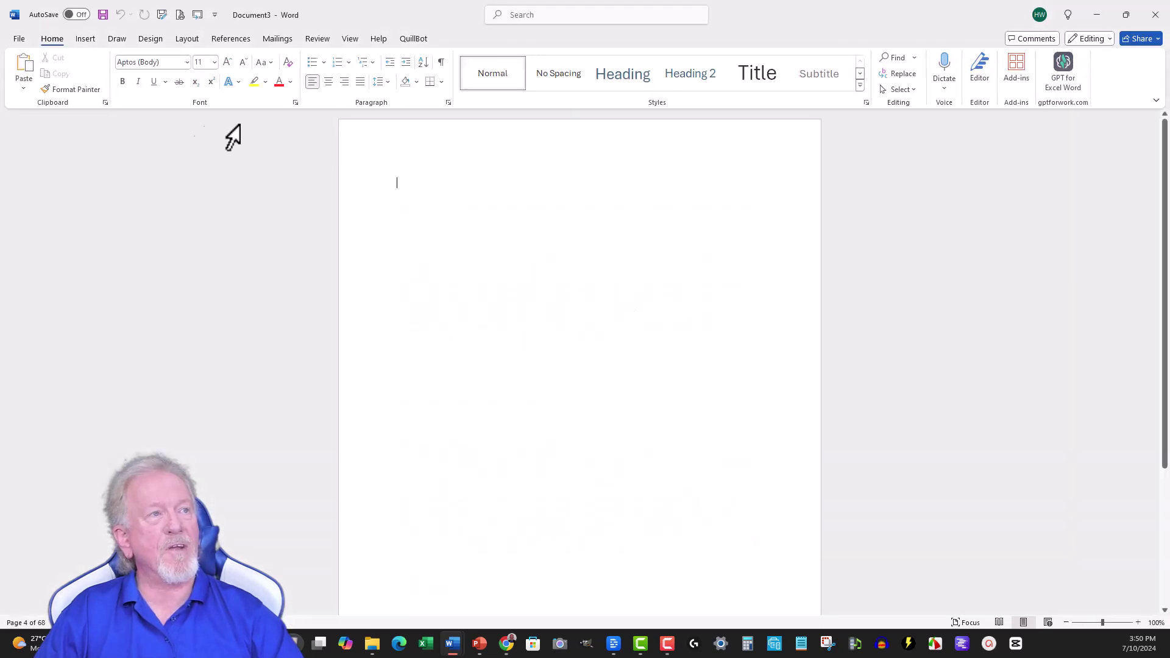
key("ctrl+v")
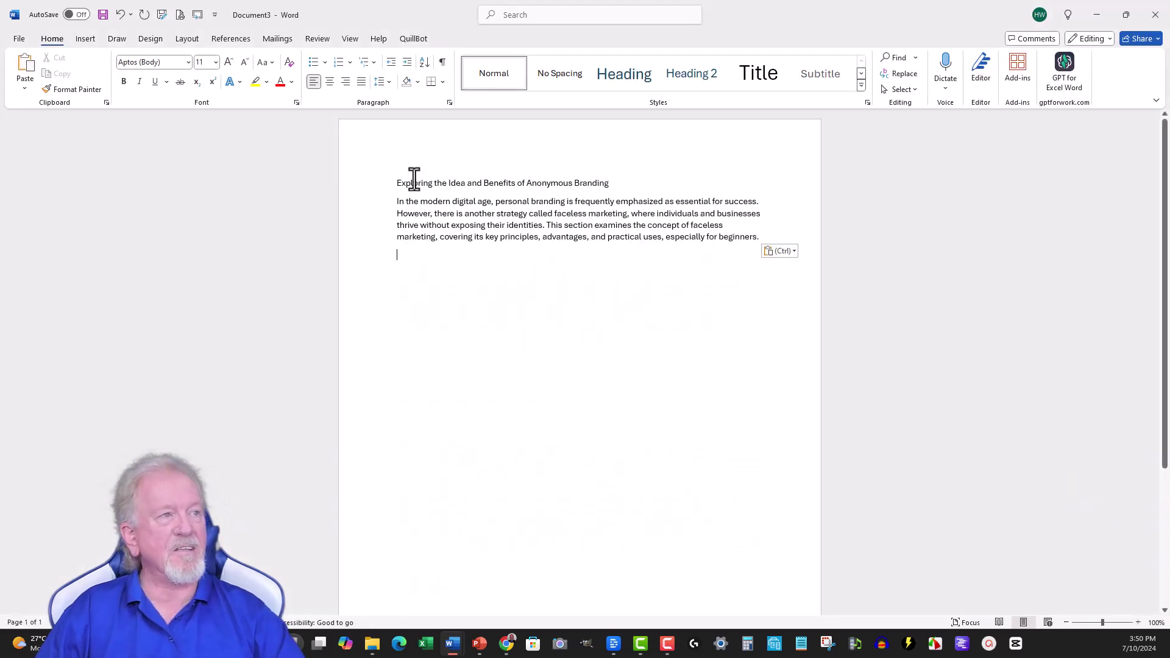
- Check the word counts of the pasted ChatGPT rewrite and of the original passage in the Faceless Marketing Masterclass document
left_click(763, 237)
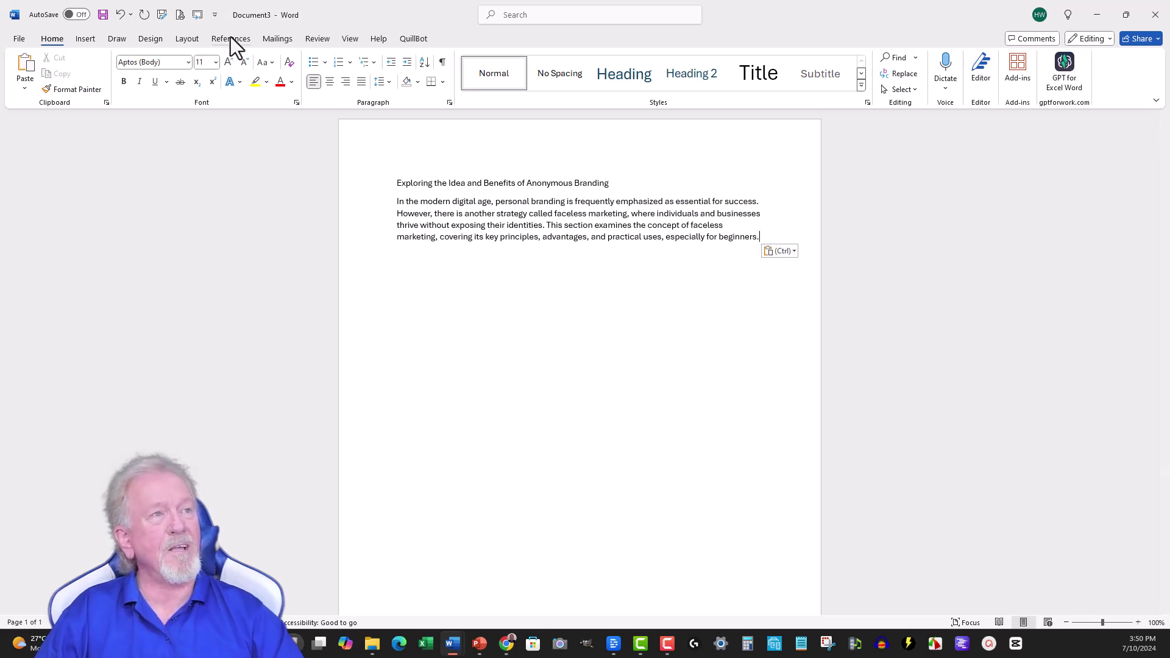
mouse_move(405, 256)
left_mouse_down()
mouse_move(381, 243)
mouse_move(397, 239)
left_mouse_up()
left_click(422, 247)
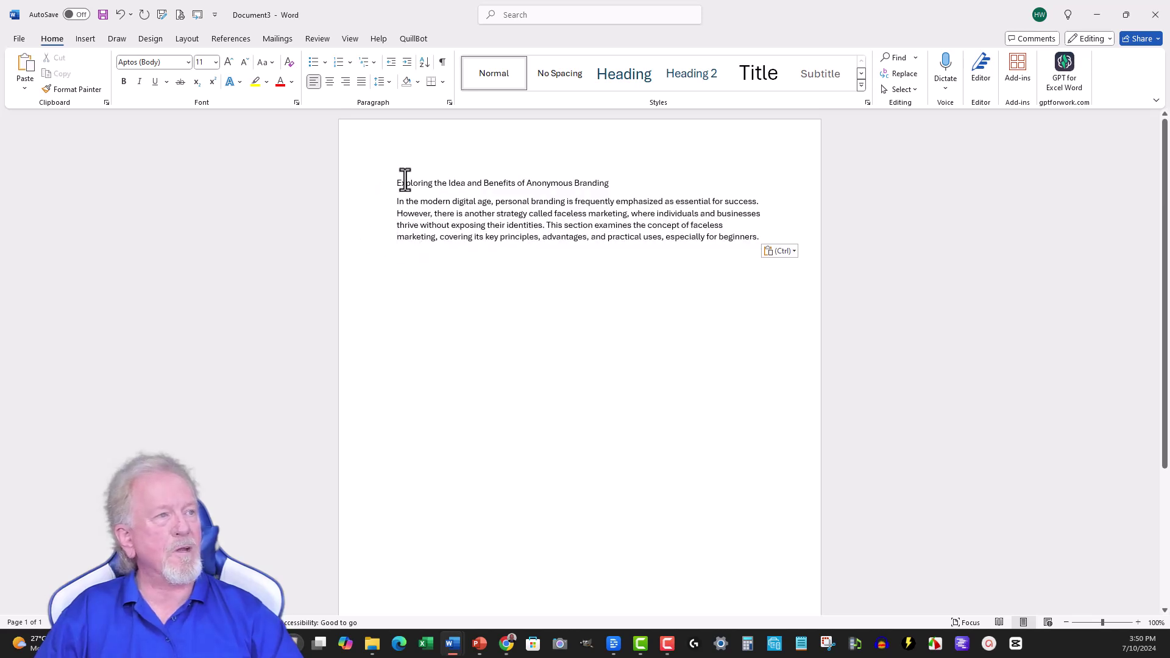
left_click_drag(397, 182, 746, 238)
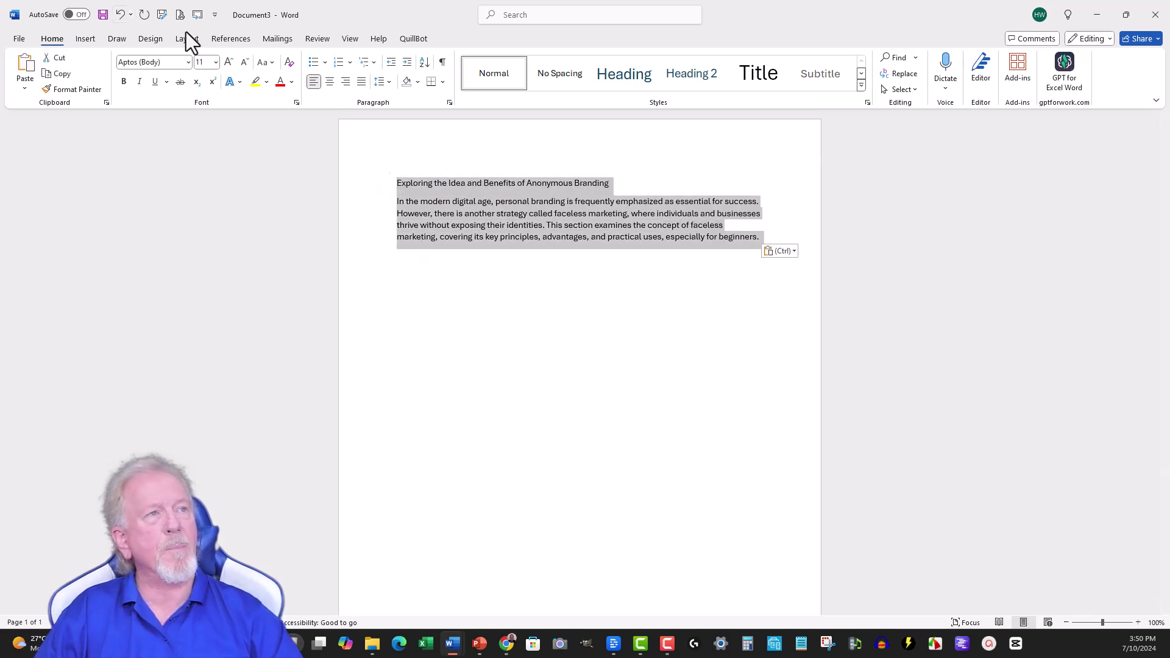
left_click(319, 41)
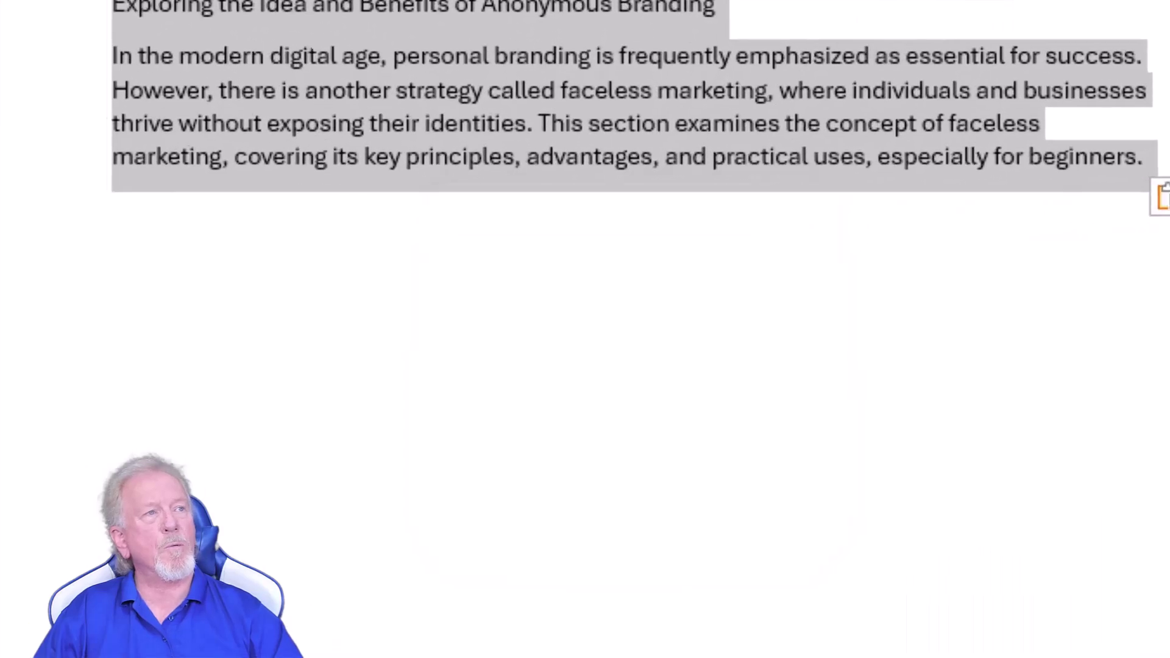
left_click(130, 72)
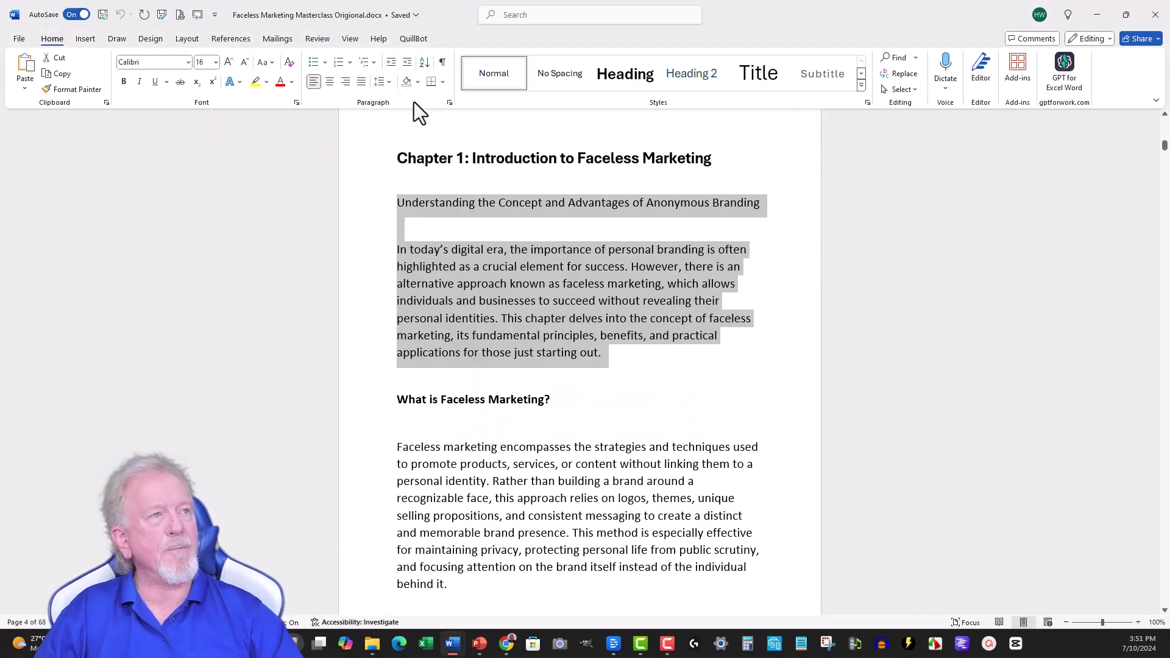
left_click(319, 38)
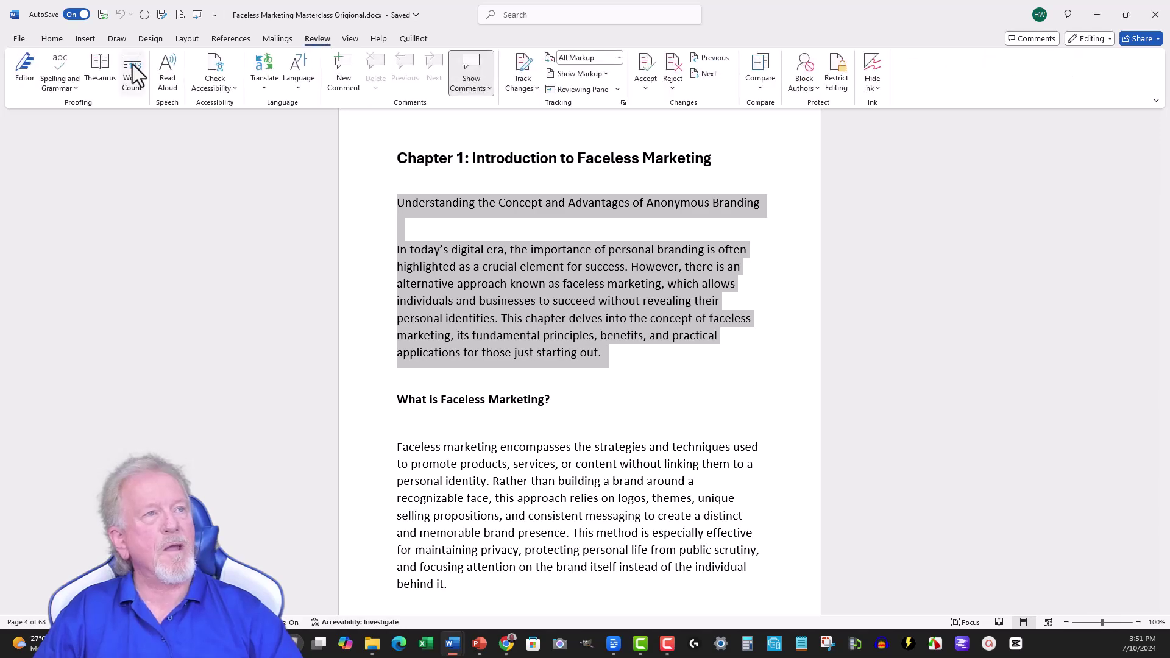
left_click(133, 64)
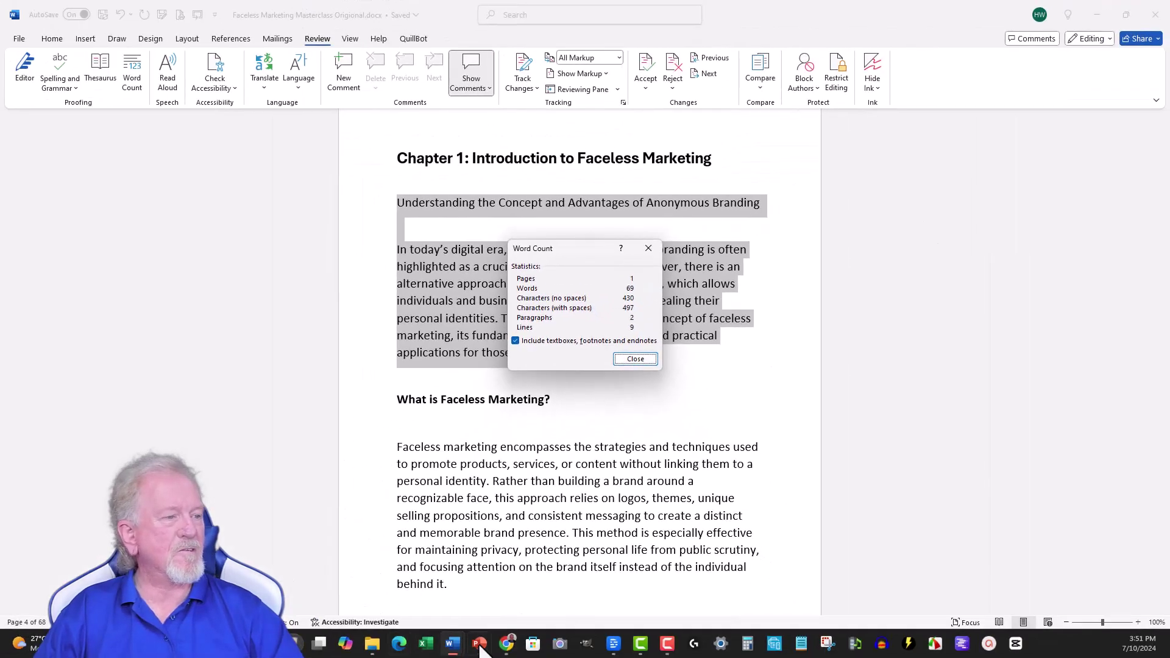
- Replace the ChatGPT rewrite in Document3 with the full paraphrased text copied from QuillBot
mouse_move(457, 645)
left_click(719, 573)
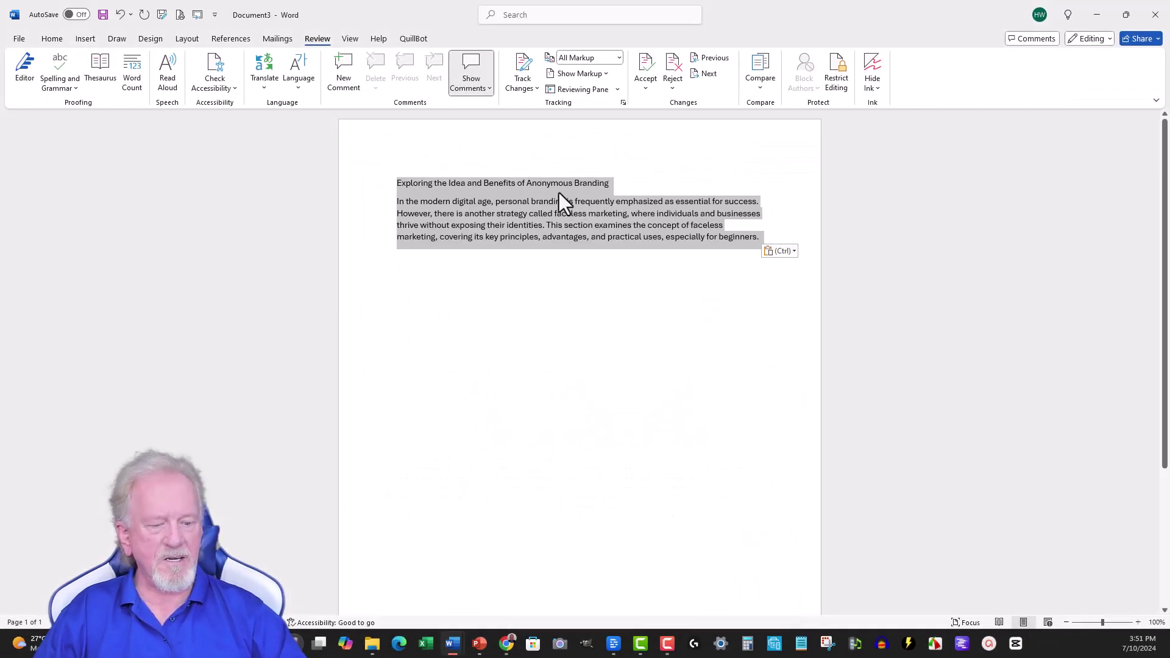
key("Delete")
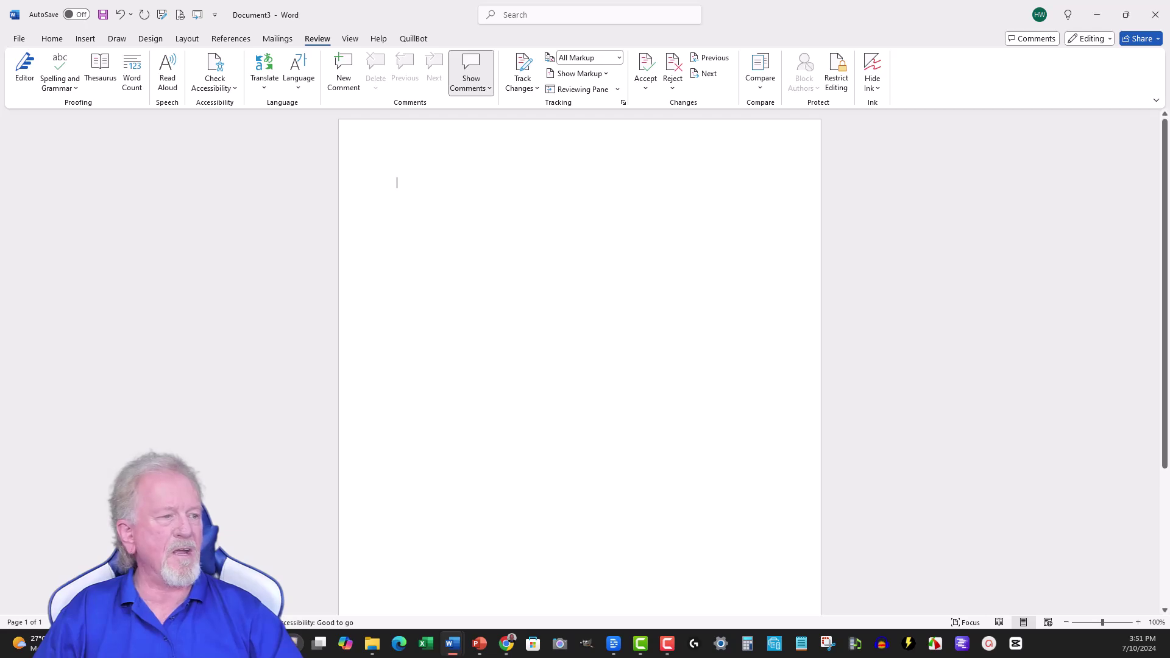
key("alt+Tab")
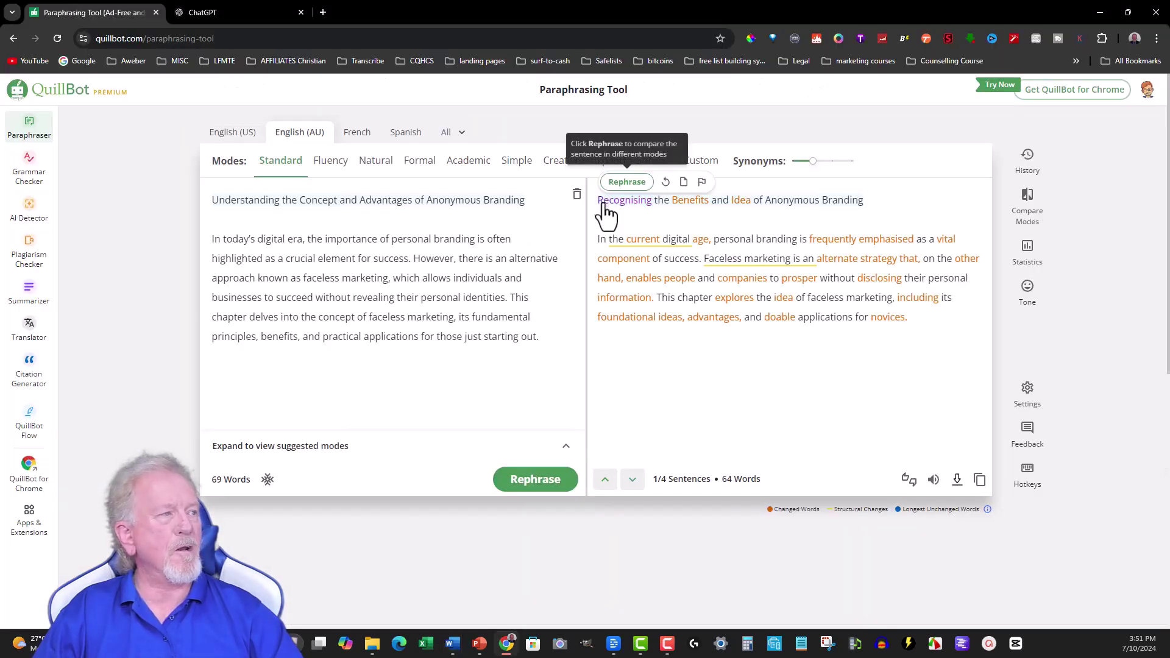
left_click(979, 480)
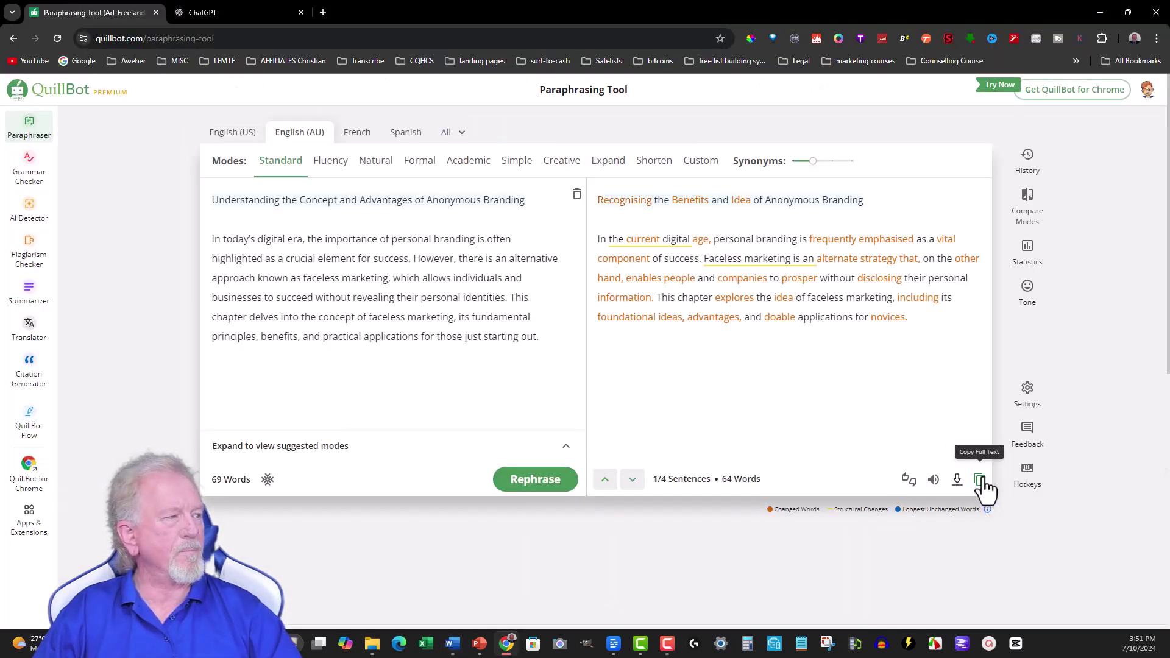
mouse_move(452, 643)
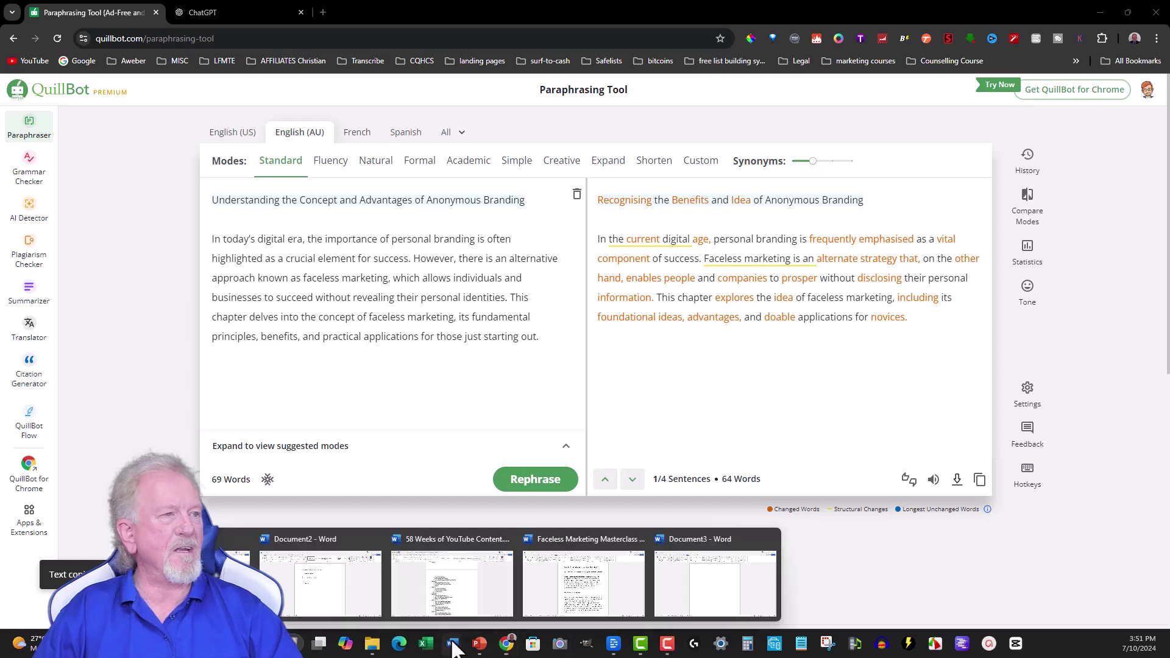
left_click(751, 602)
key("ctrl+v")
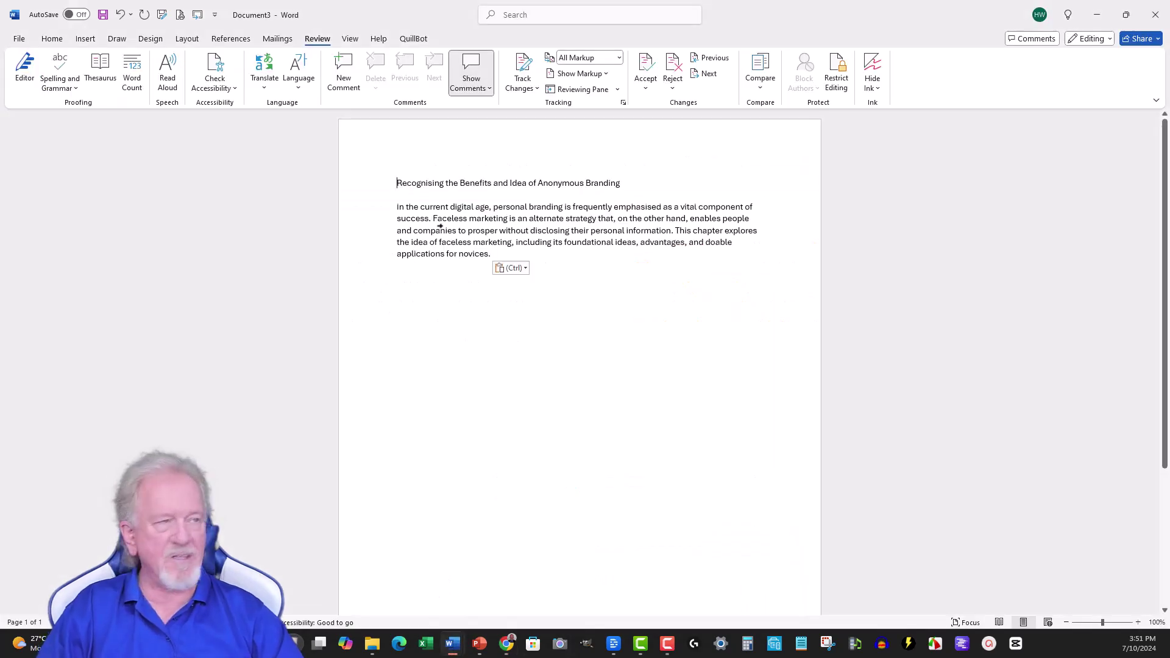
- Check the word count of the whole pasted QuillBot paraphrase, including its heading, and close the statistics
left_click(531, 250)
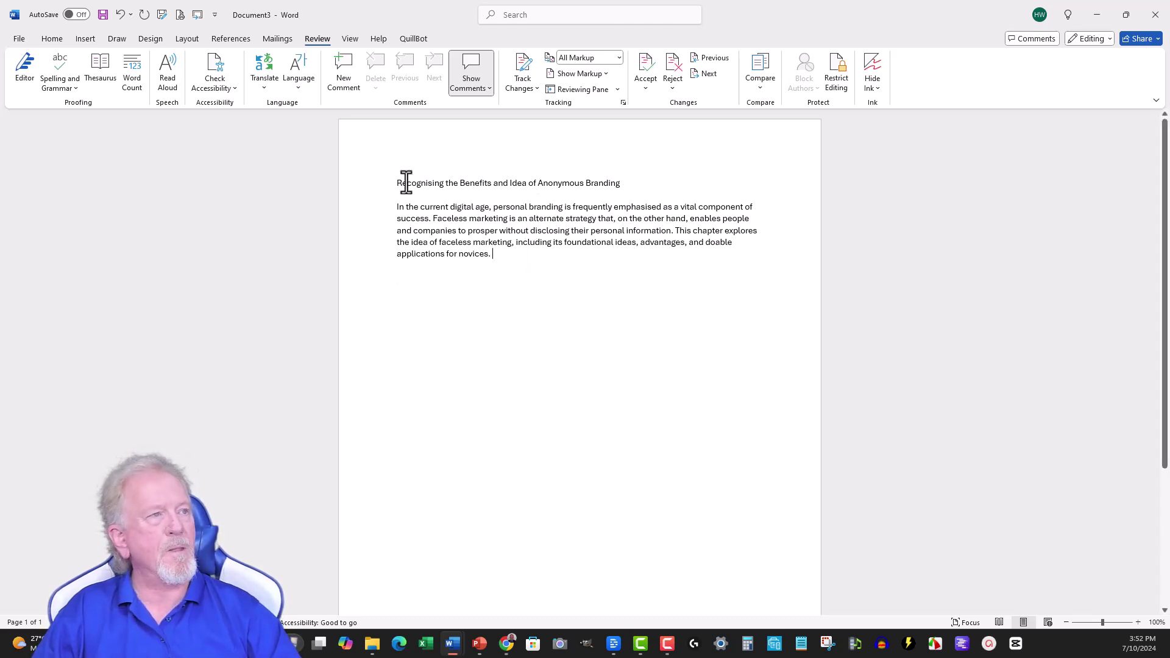
left_click_drag(397, 183, 491, 256)
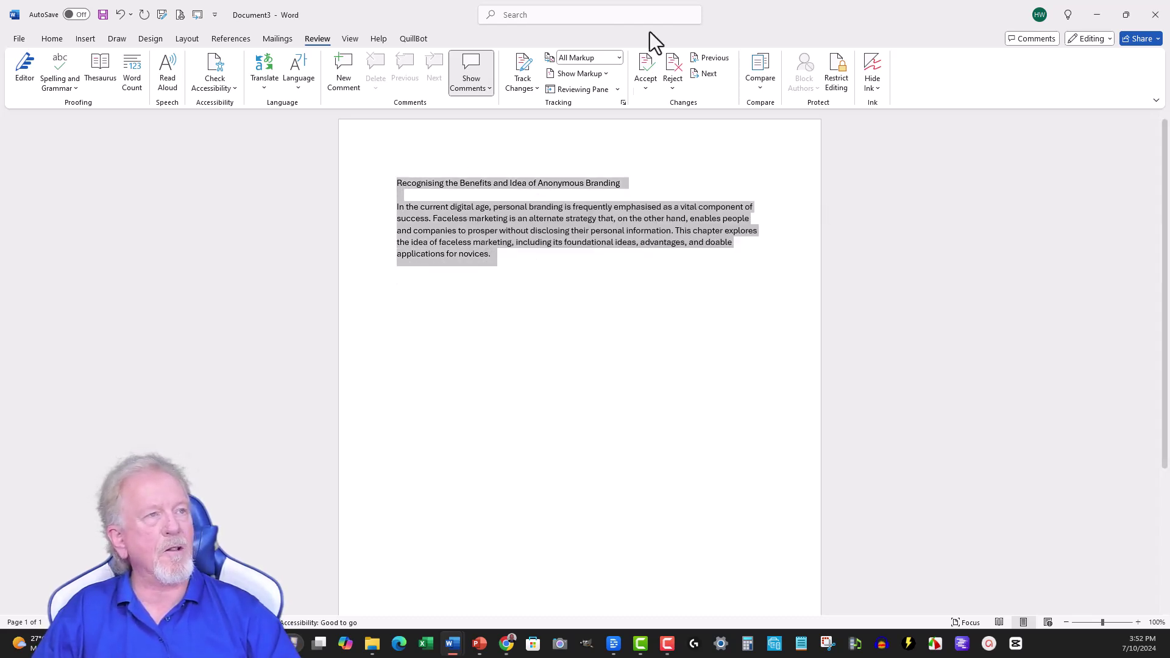
left_click(133, 68)
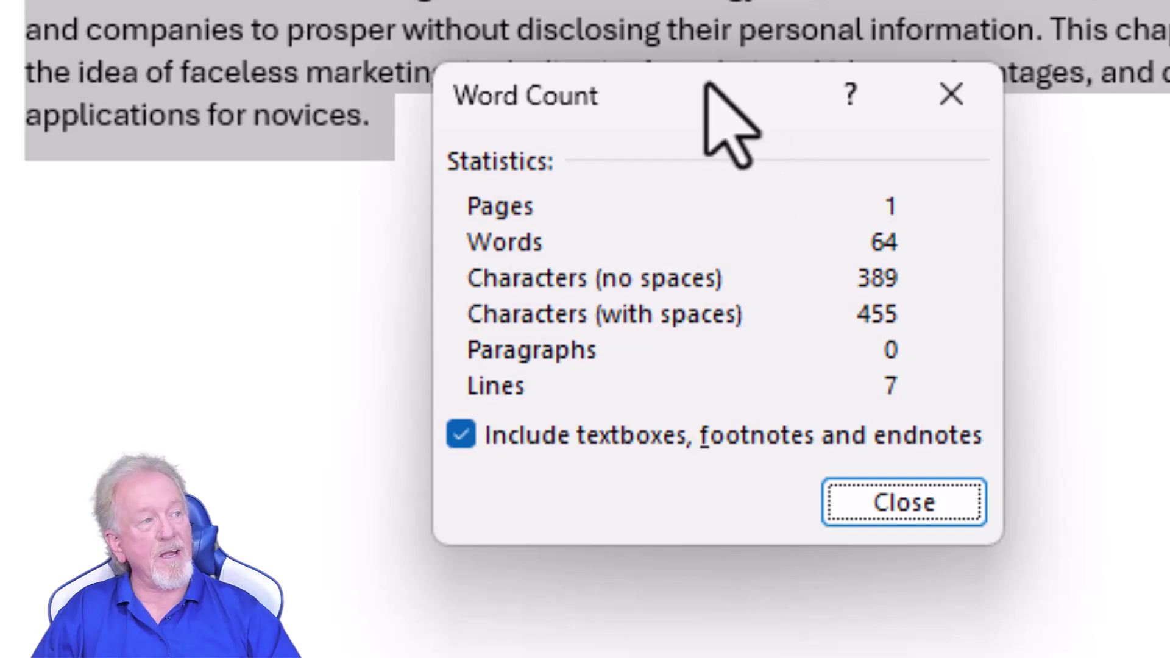
left_click_drag(691, 85, 738, 199)
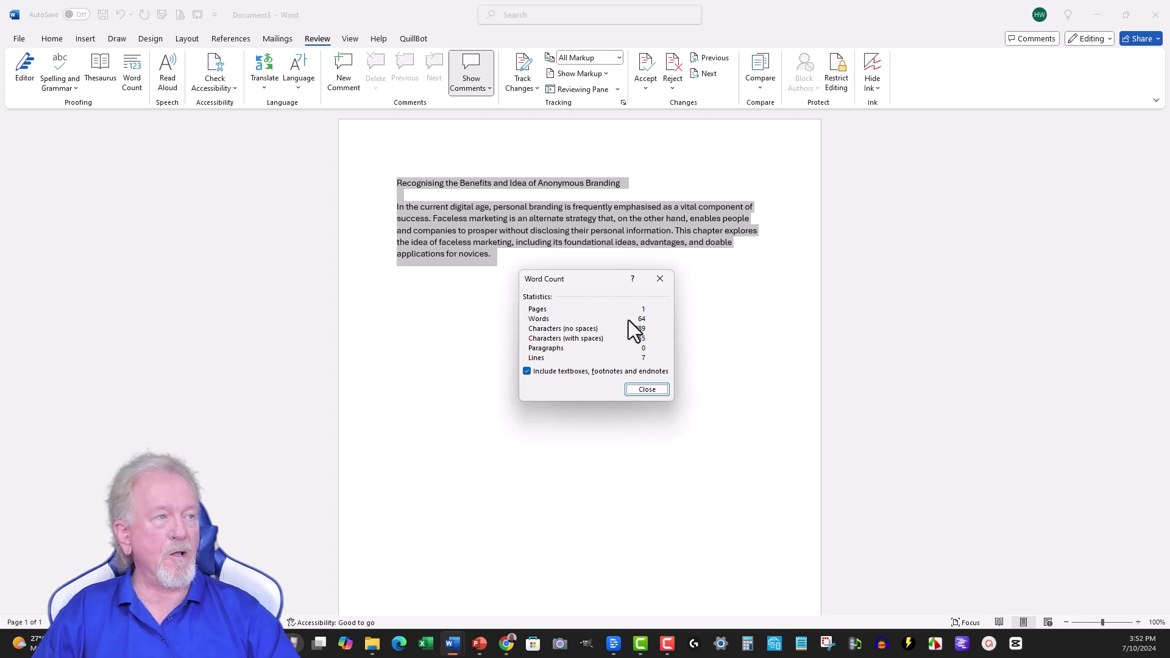
left_click(661, 279)
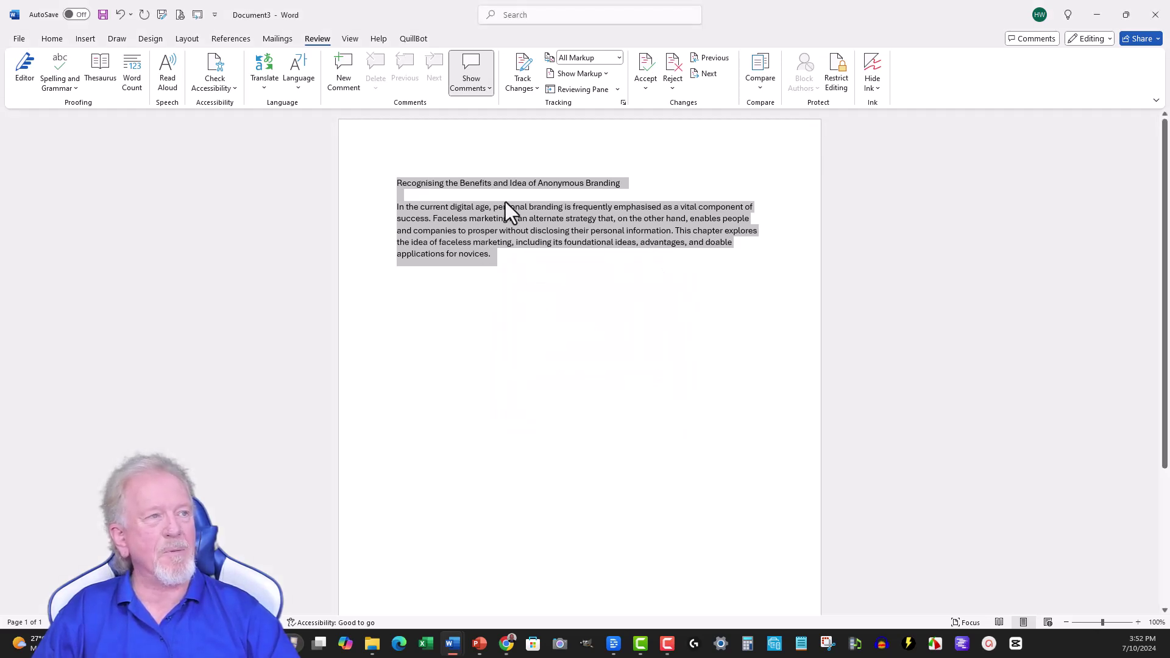
- Return to the ChatGPT conversation in the browser and send the prompt "Redo but expand a little bit"
left_click(1096, 9)
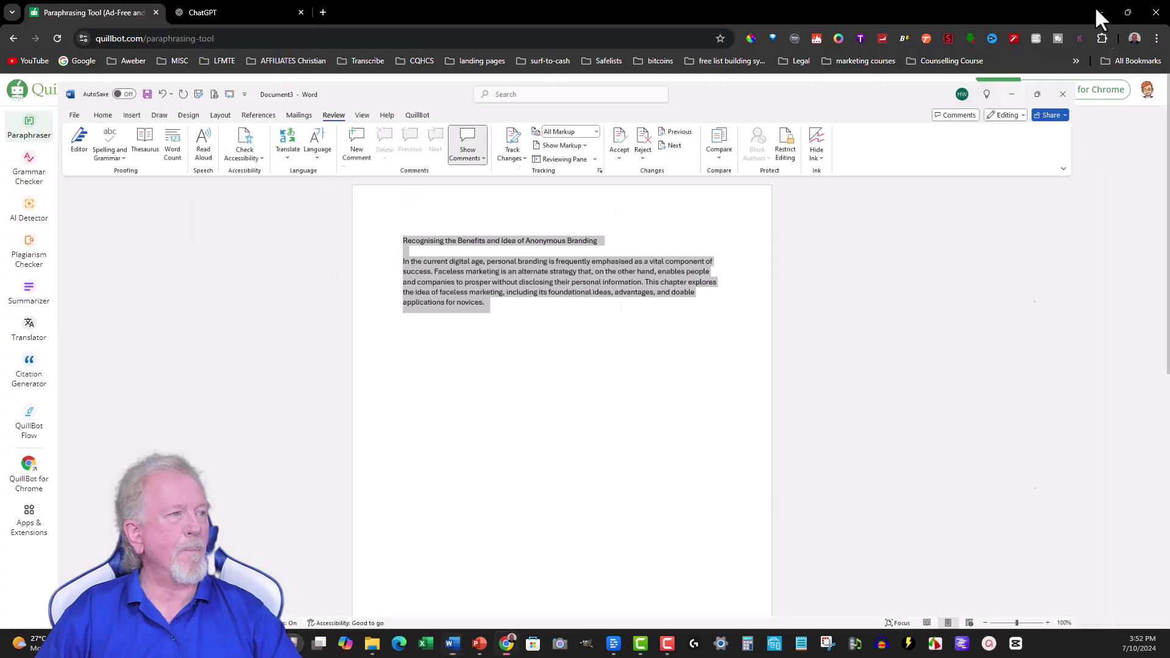
left_click(205, 9)
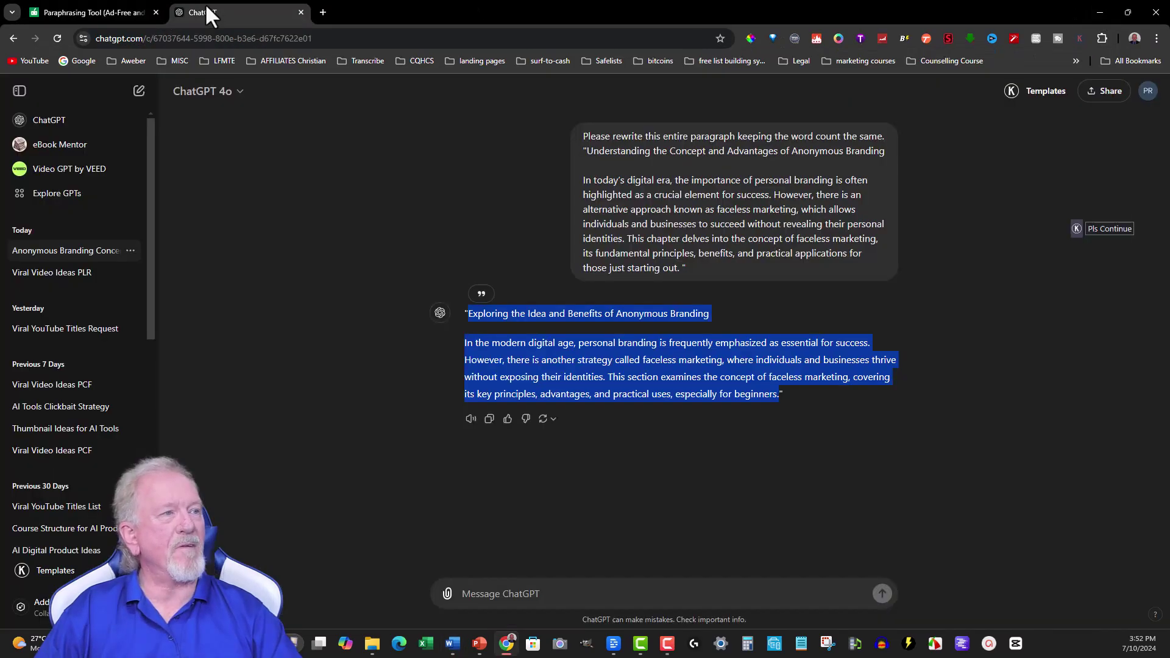
left_click(492, 584)
type("Redo but expand a little bit")
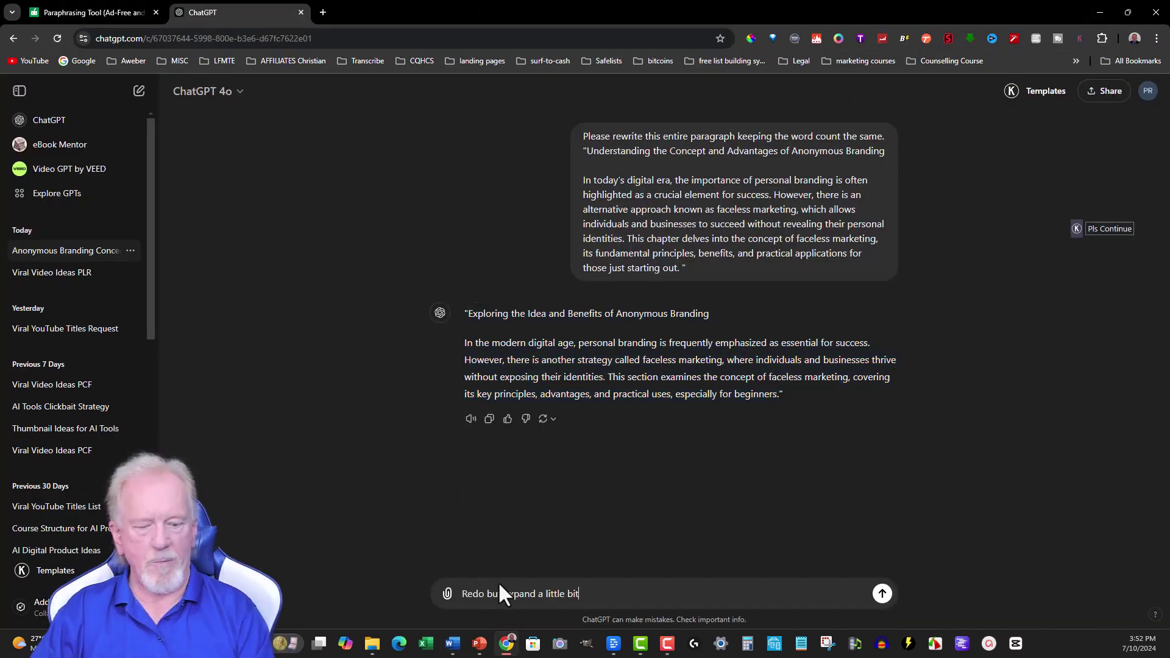
key("Return")
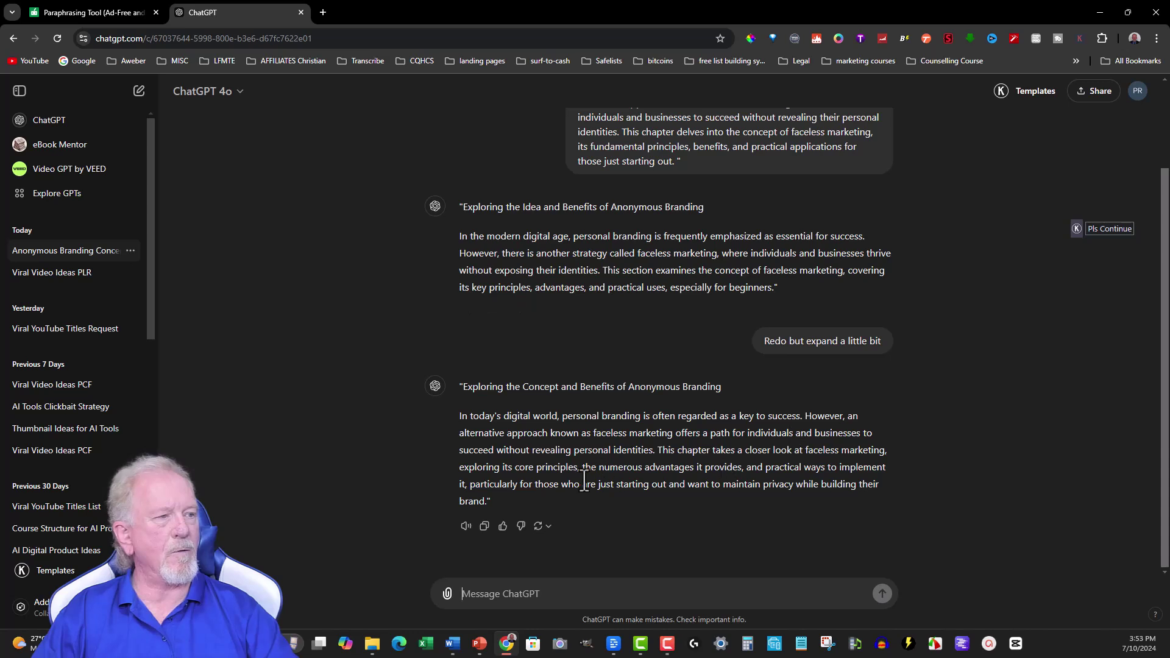
- Copy ChatGPT's expanded rewrite and paste it into Document3 in place of the QuillBot text
left_click(482, 527)
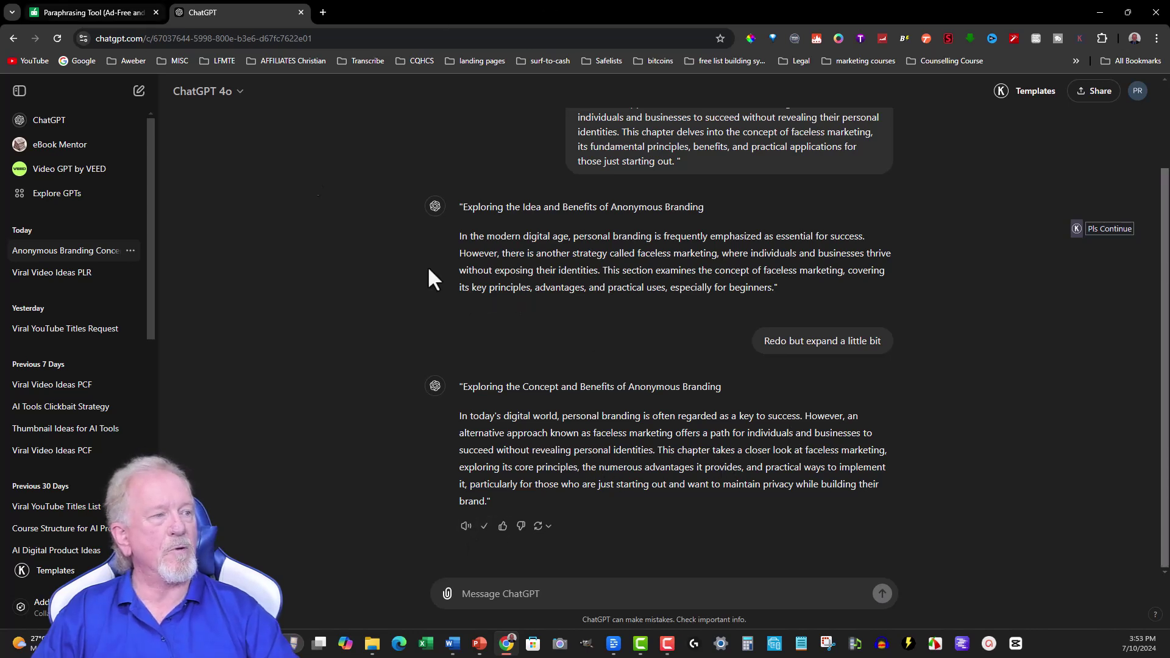
mouse_move(608, 648)
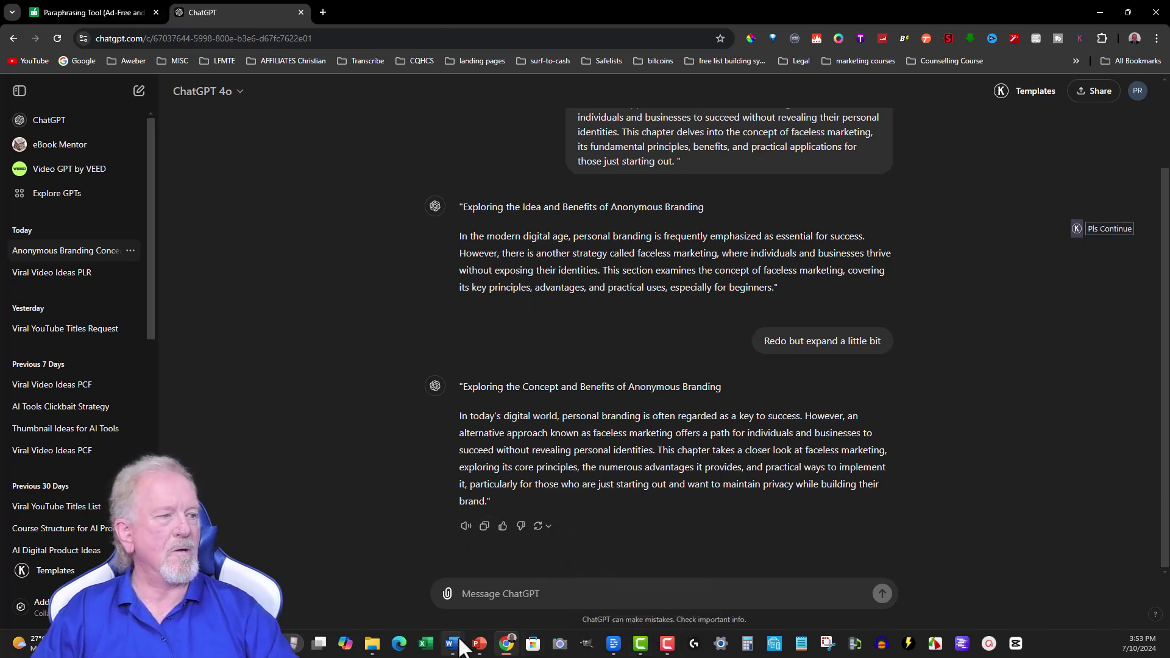
mouse_move(452, 647)
left_click(707, 576)
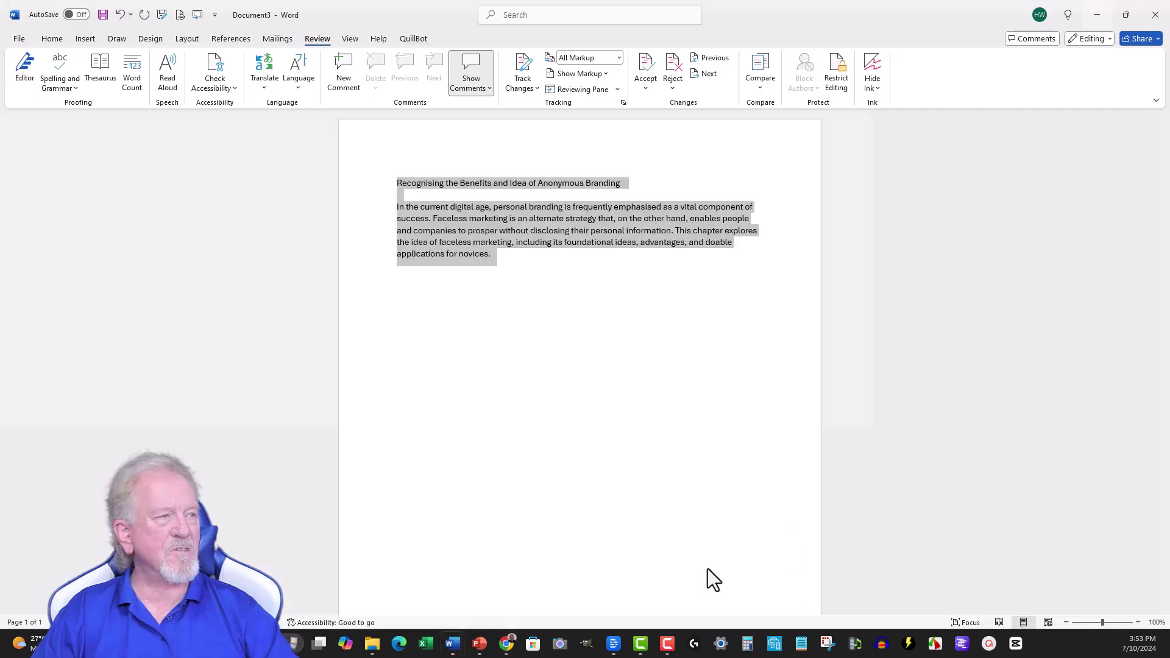
left_click(504, 245)
left_click_drag(506, 259, 360, 149)
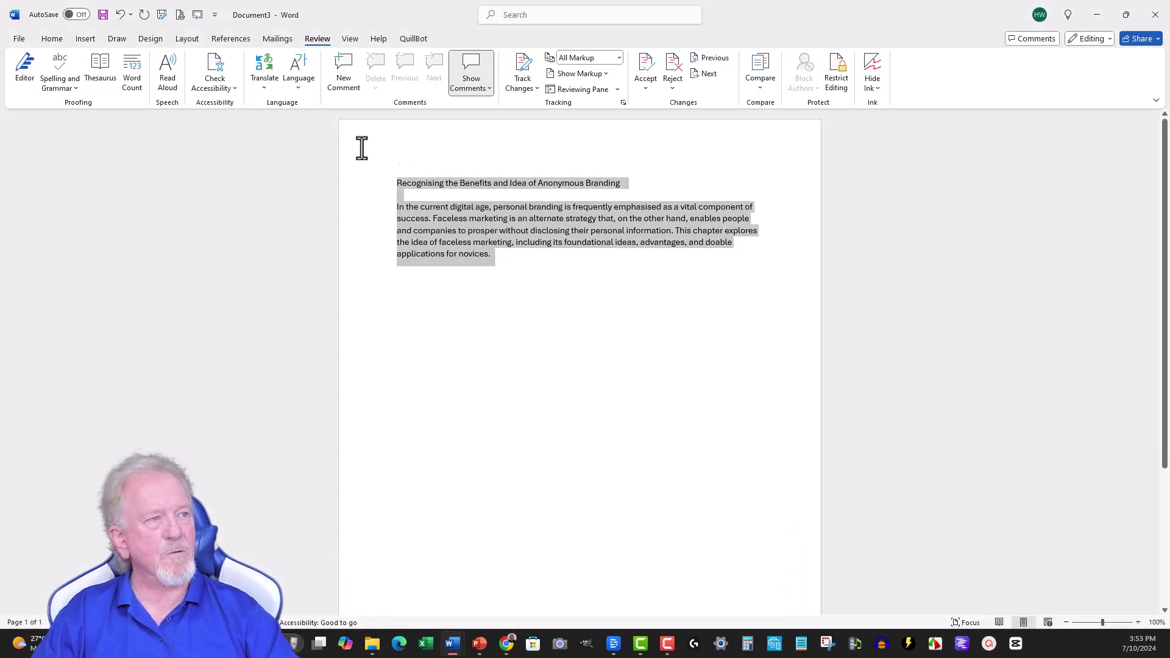
key("BackSpace")
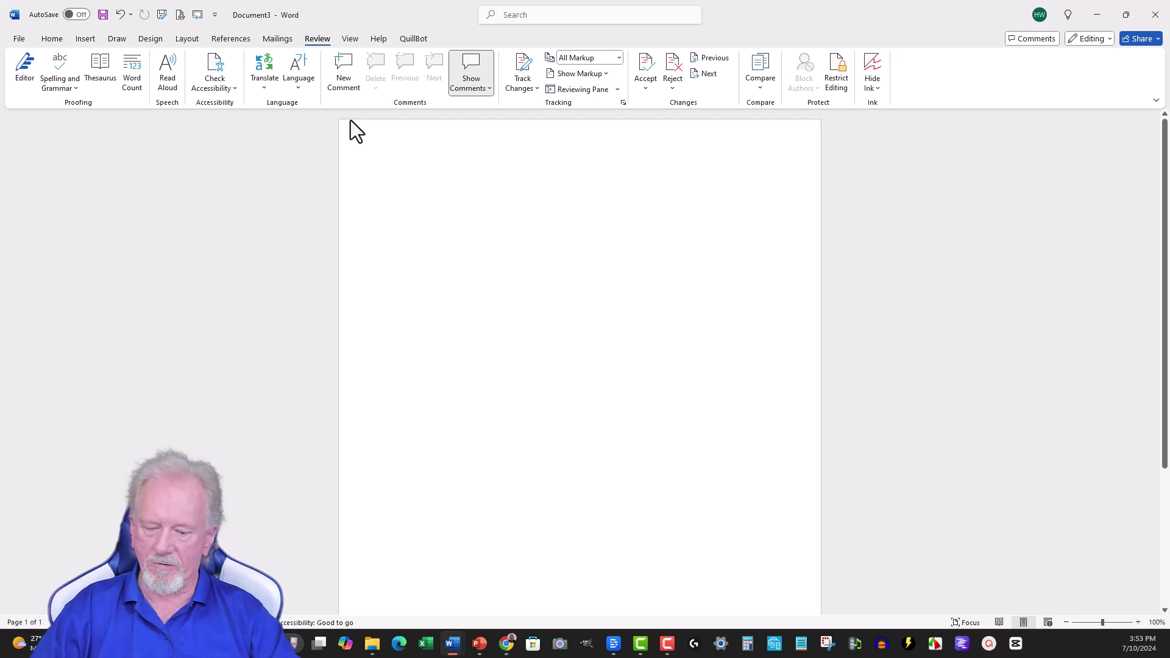
key("ctrl+v")
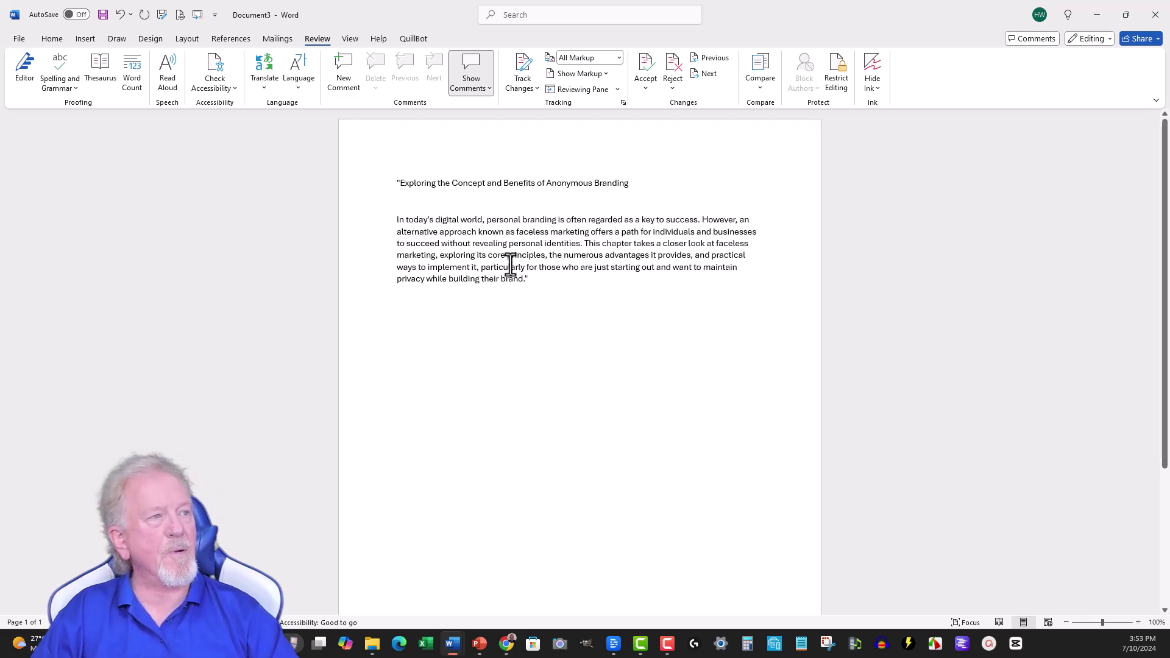
- Remove the opening and closing quotation marks from the expanded ChatGPT text in Document3
left_click_drag(529, 279, 407, 175)
left_click(541, 291)
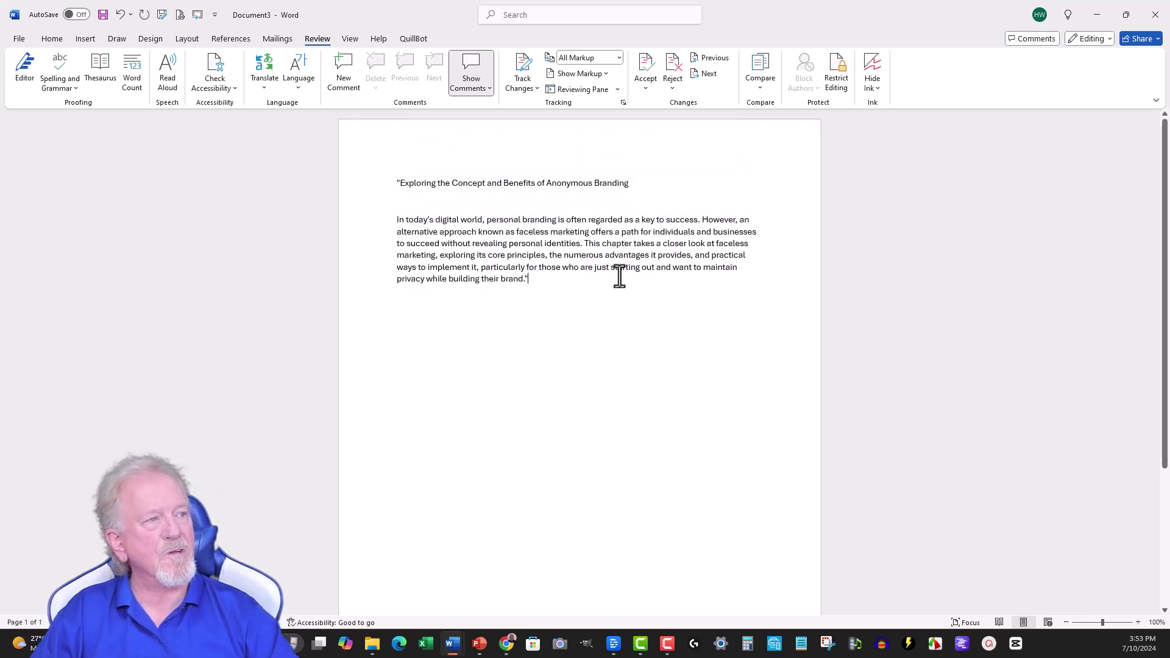
left_click(401, 183)
key("BackSpace")
- Check the word count of the whole expanded ChatGPT rewrite, including its heading, and close the statistics
left_click_drag(530, 279, 390, 159)
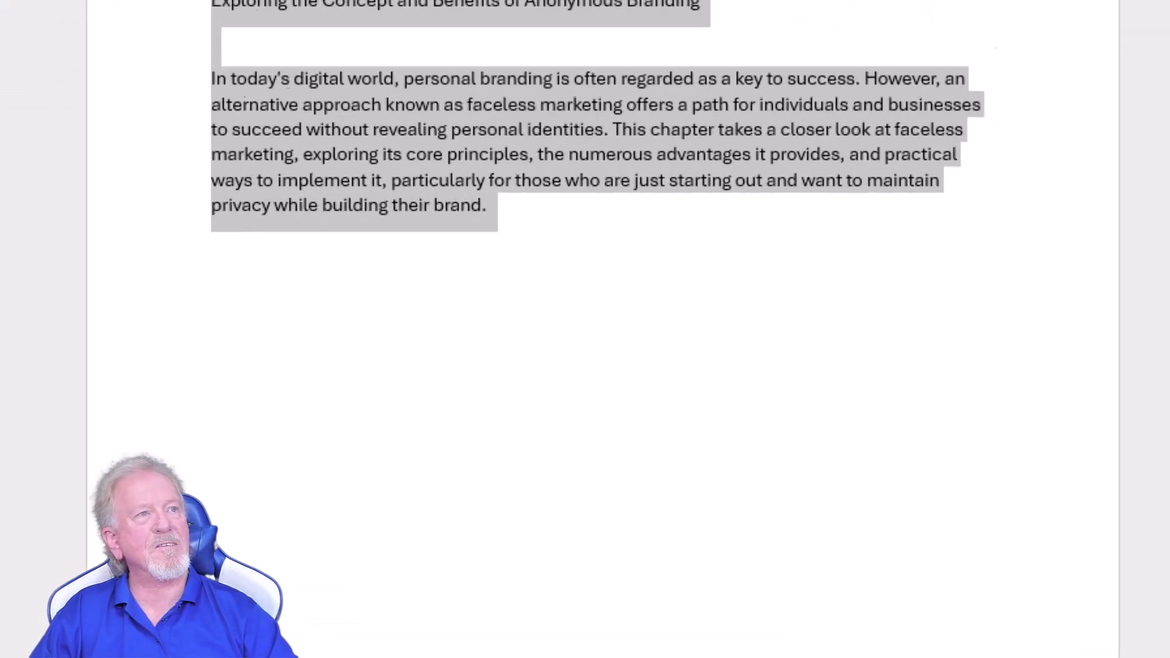
left_click(124, 59)
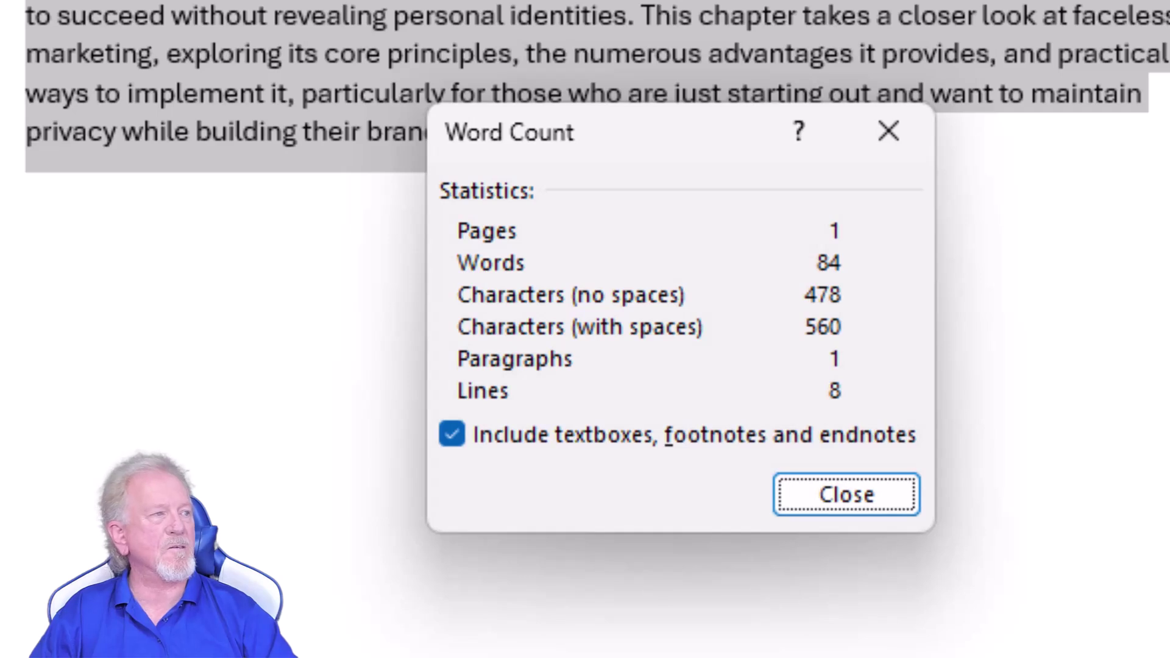
left_click(887, 145)
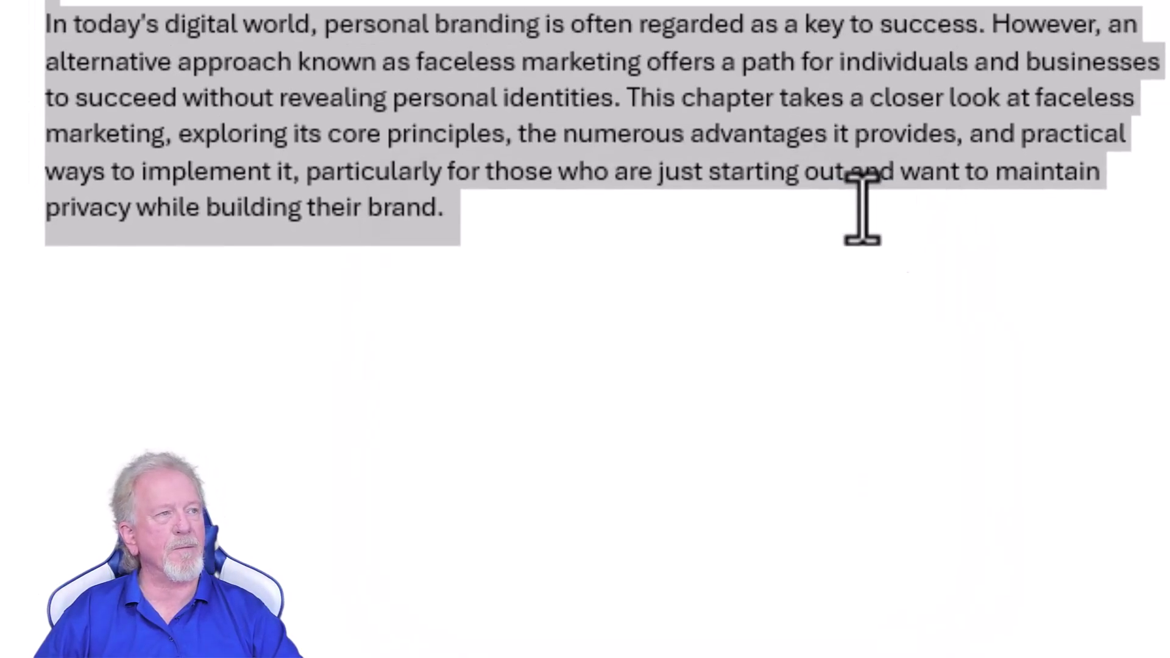
key("Right")
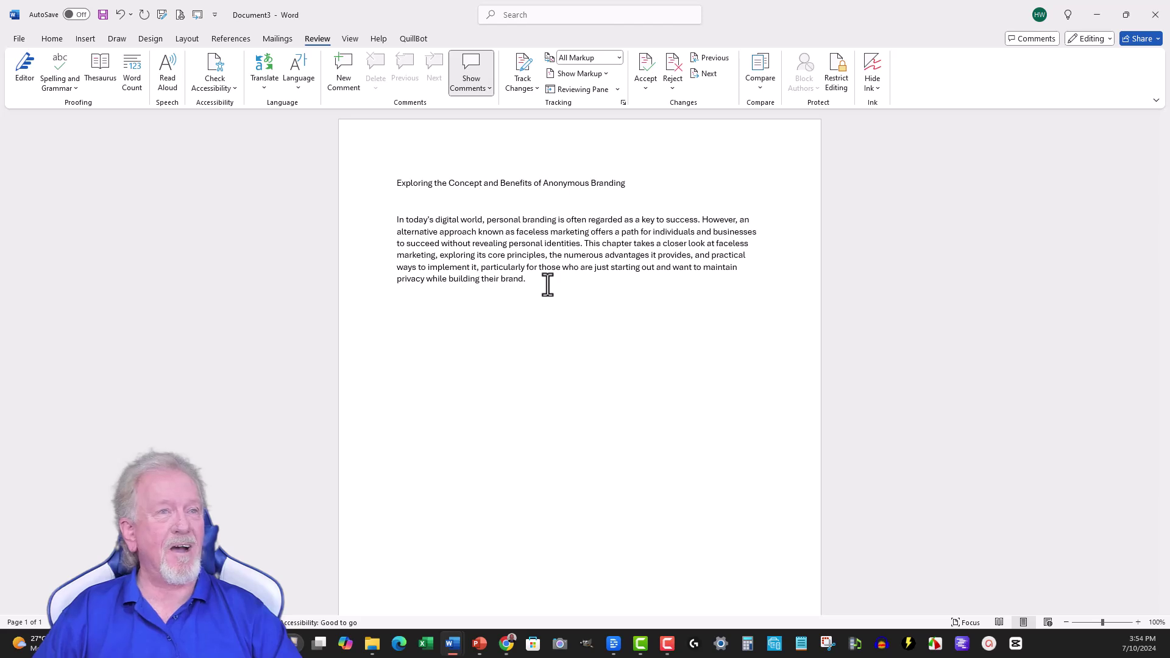
- Return to QuillBot in the browser, paraphrase the passage in Expand mode and copy the whole result
left_click(1096, 17)
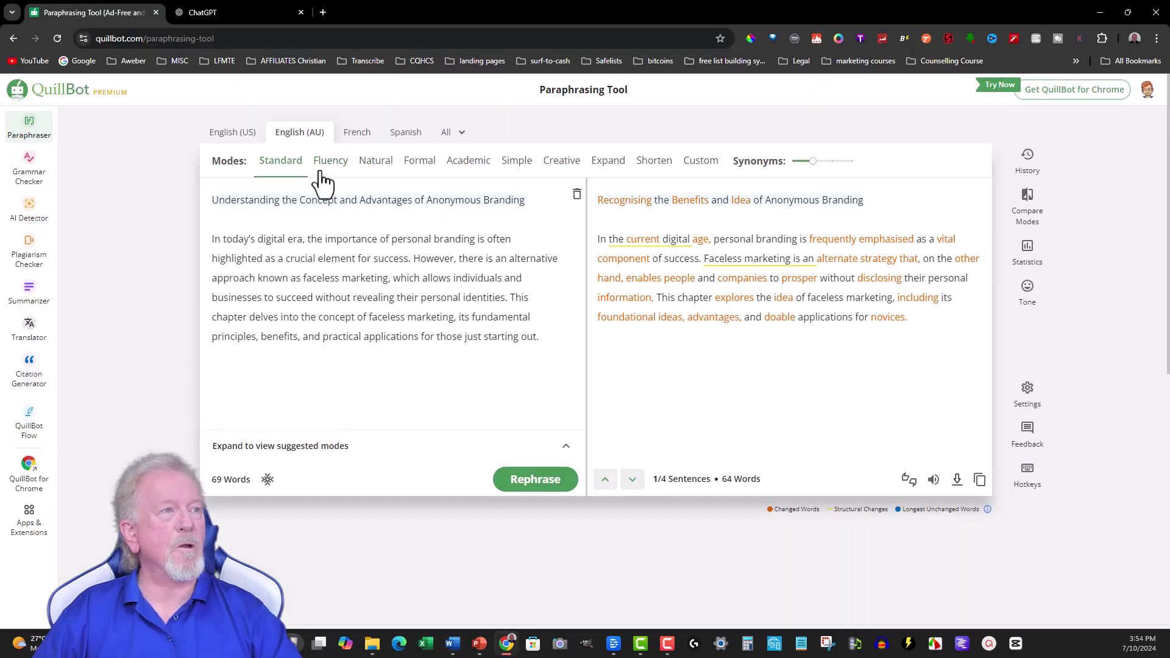
left_click(607, 168)
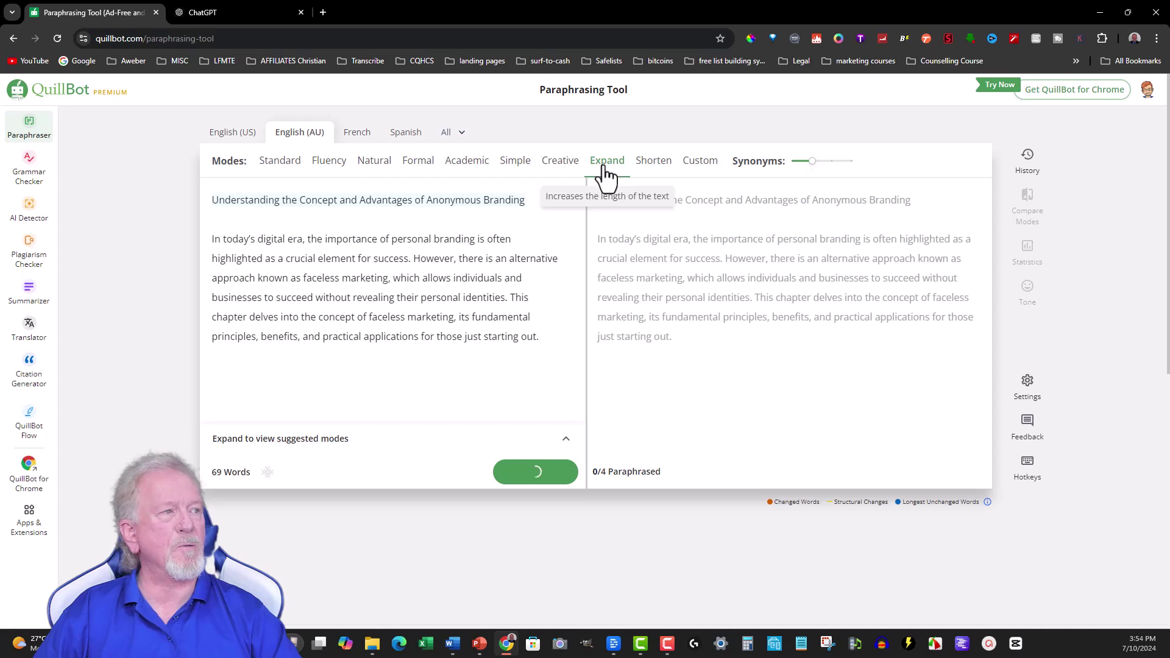
left_click(605, 207)
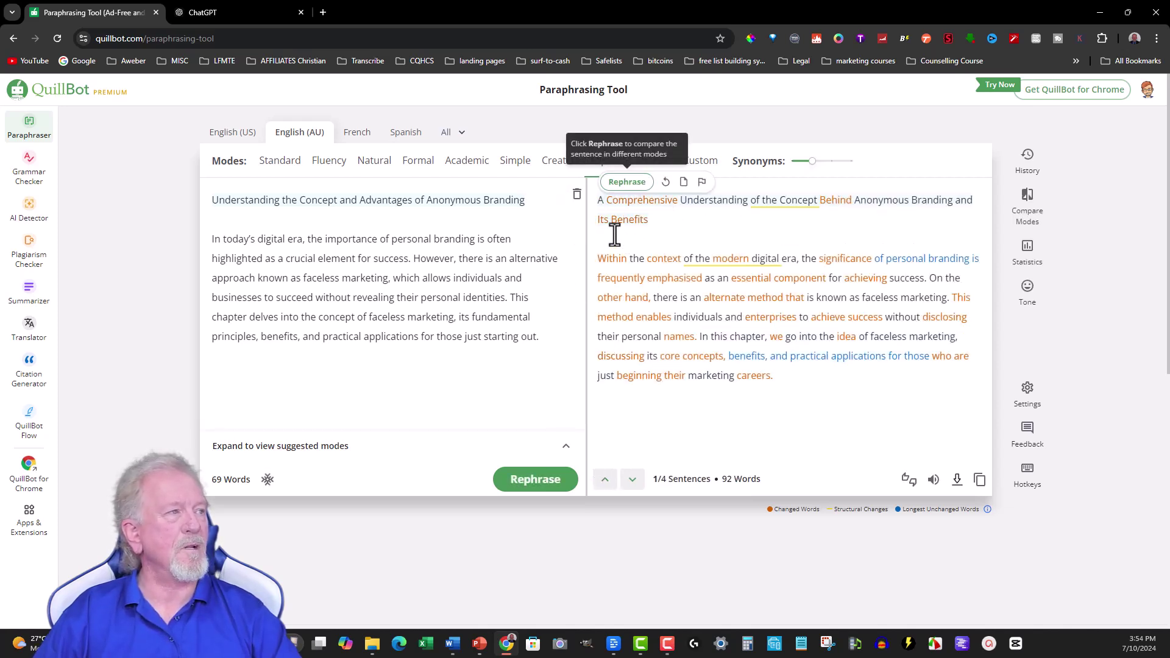
left_click_drag(597, 201, 830, 378)
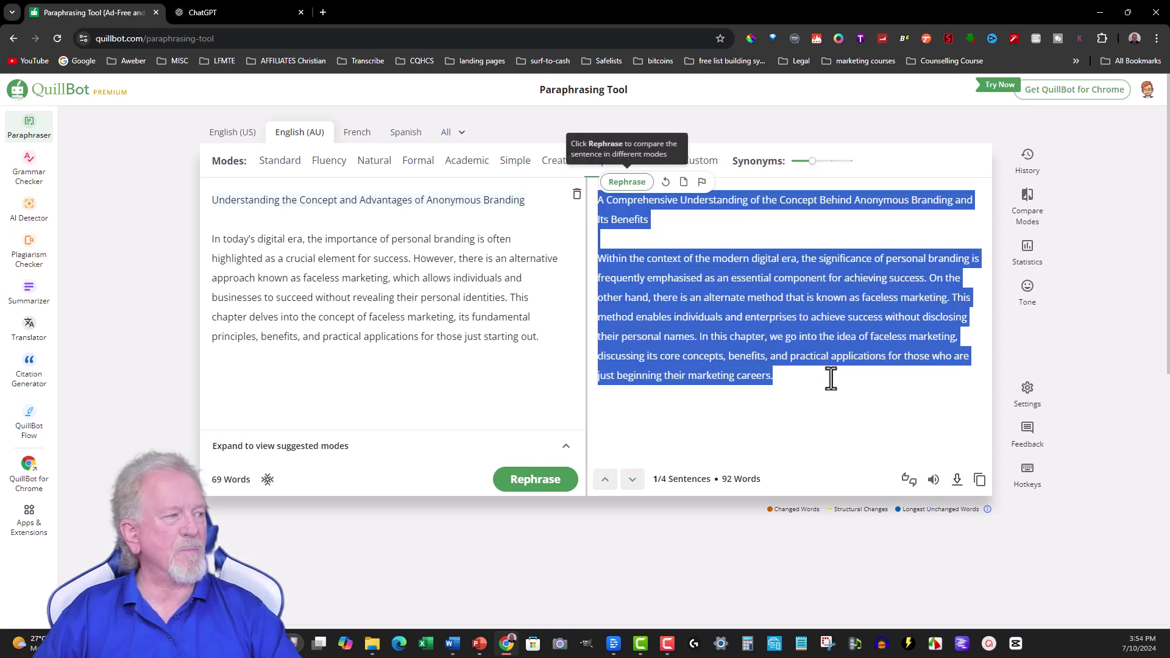
left_click(979, 480)
- Replace the ChatGPT text in Document3 with the copied QuillBot Expand paraphrase and check its word count
mouse_move(452, 643)
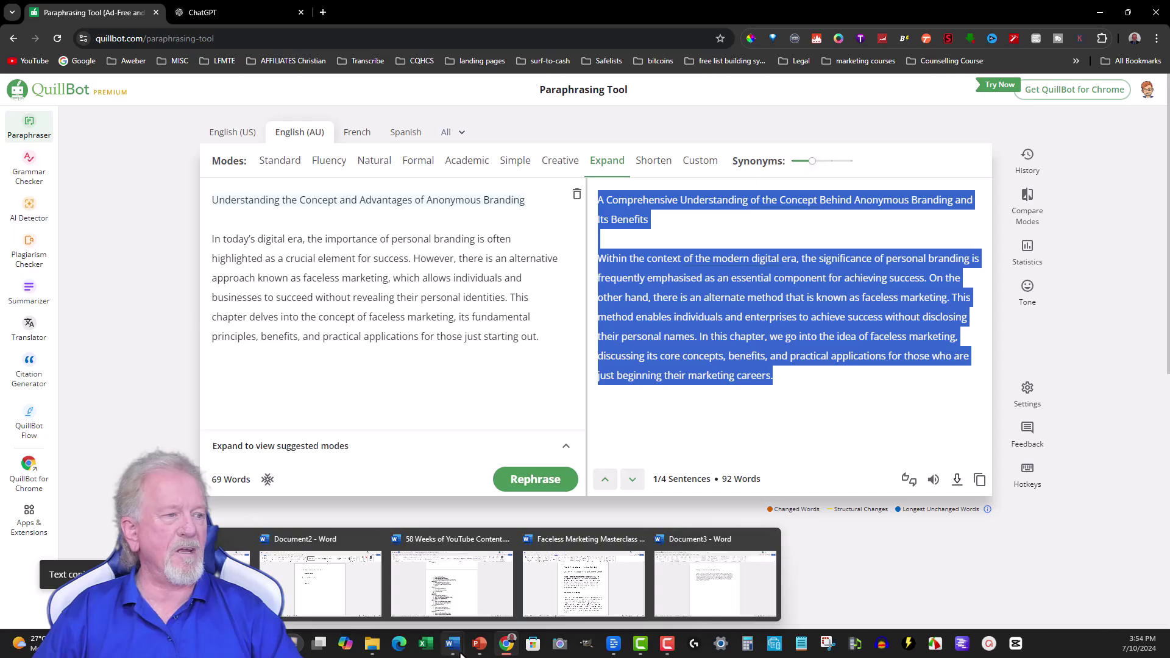
left_click(751, 587)
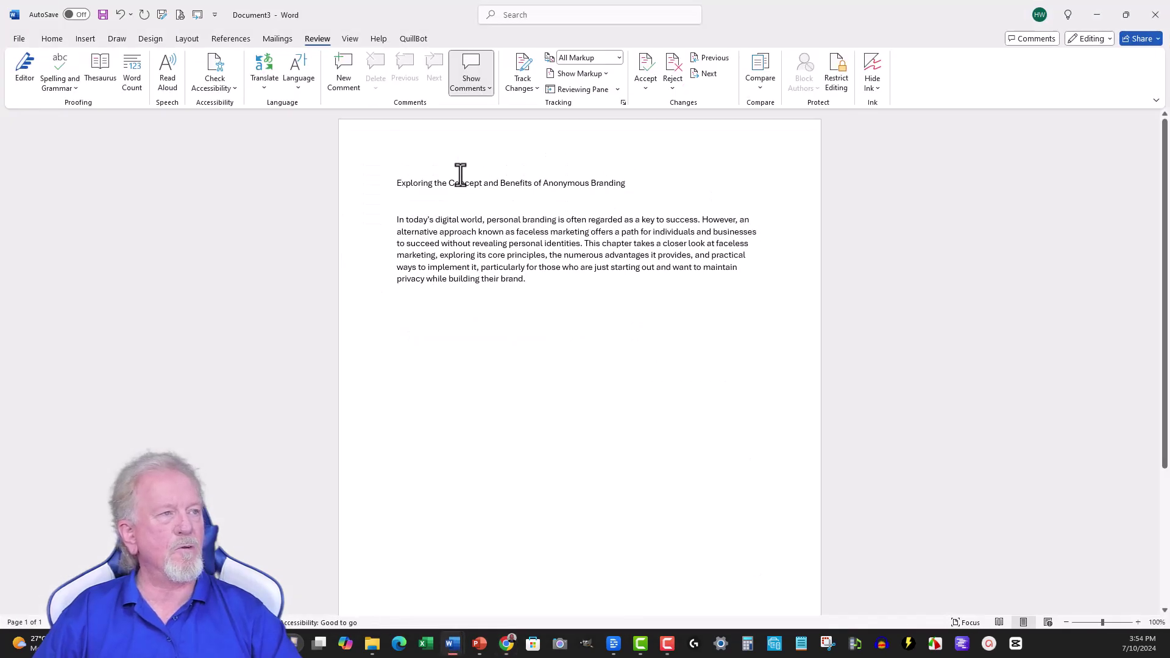
left_click_drag(525, 279, 392, 155)
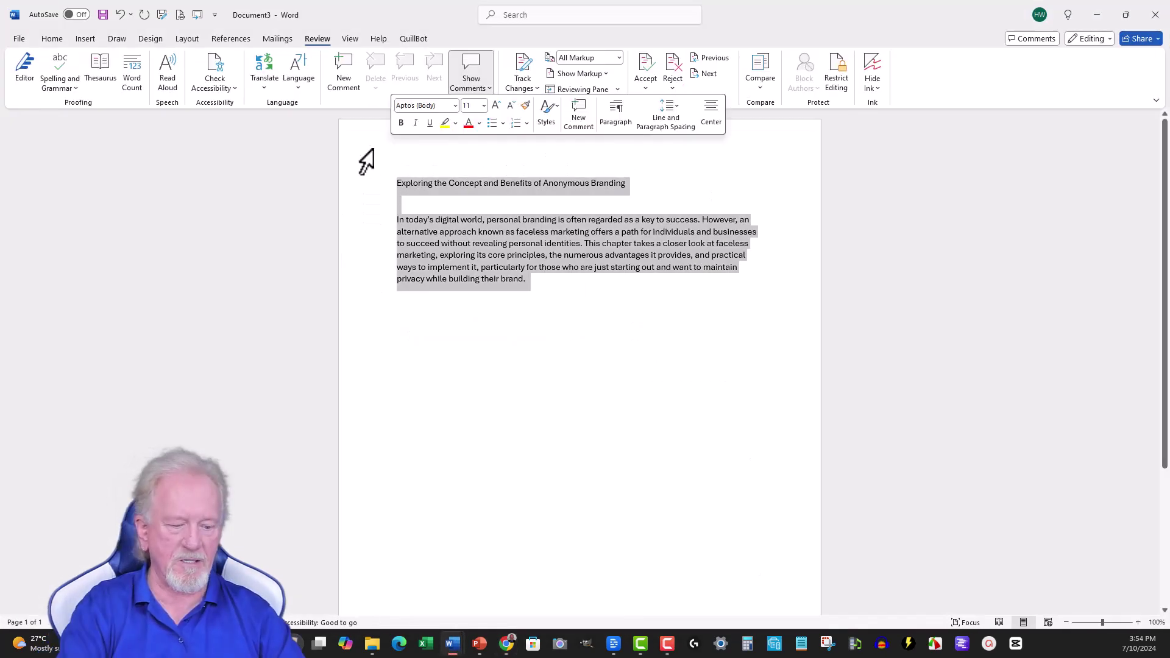
key("Delete")
key("ctrl+v")
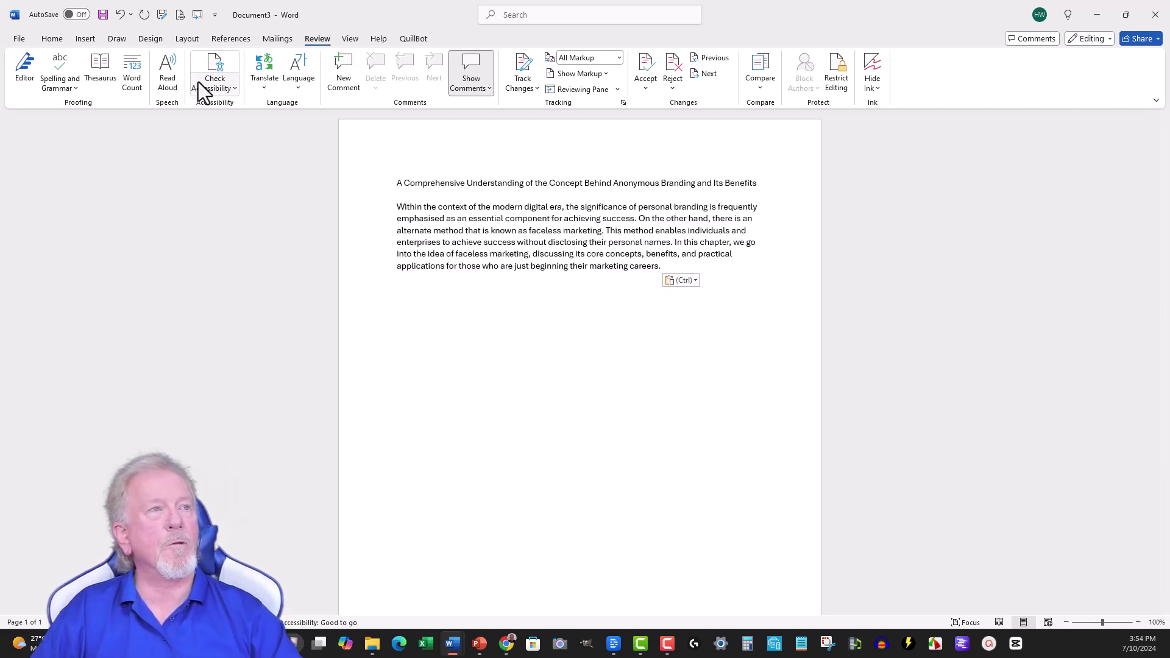
left_click(132, 78)
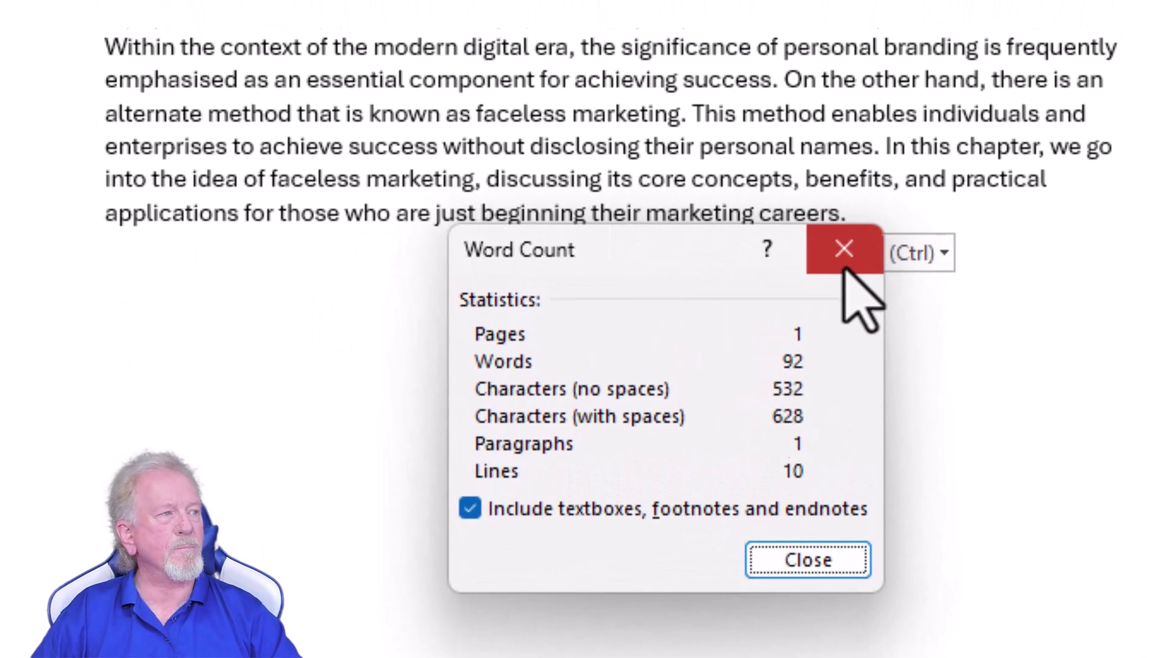
left_click(852, 201)
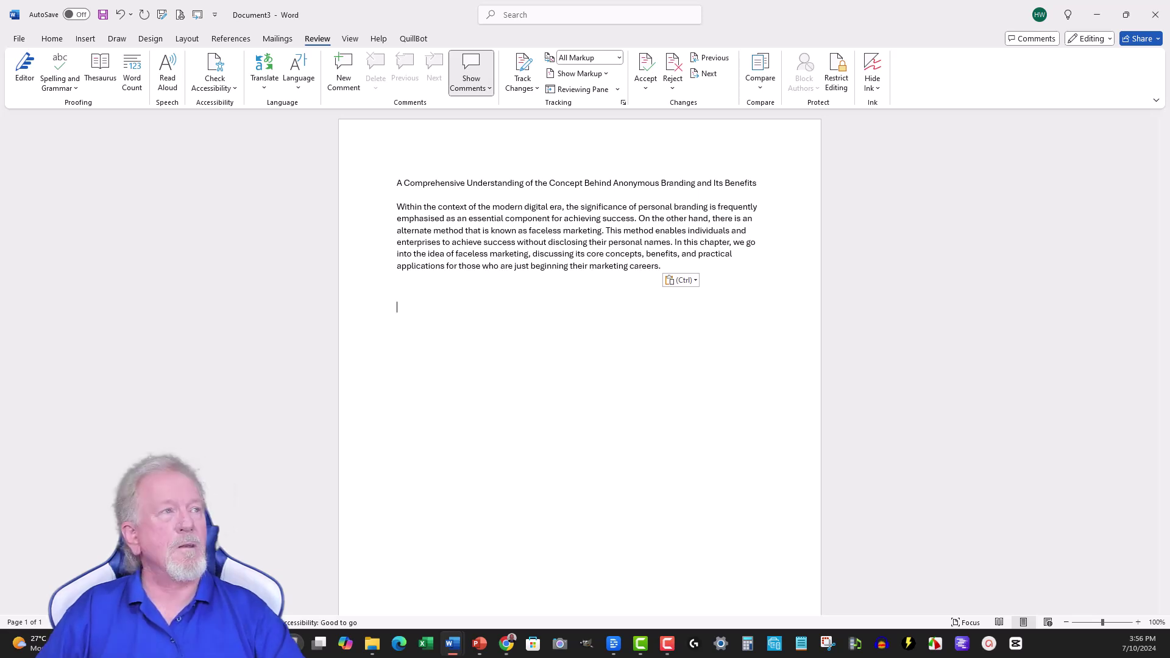
- Switch to the browser and view QuillBot's Free and Premium pricing plans alongside the ChatGPT conversation
left_click(1099, 16)
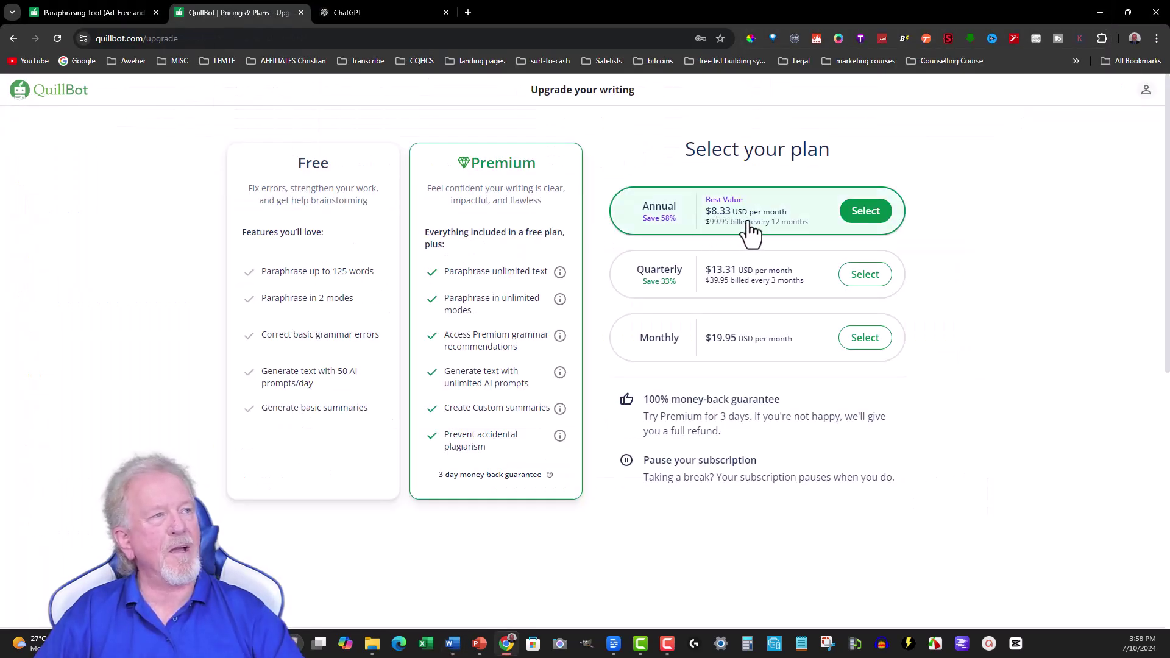
left_click(379, 9)
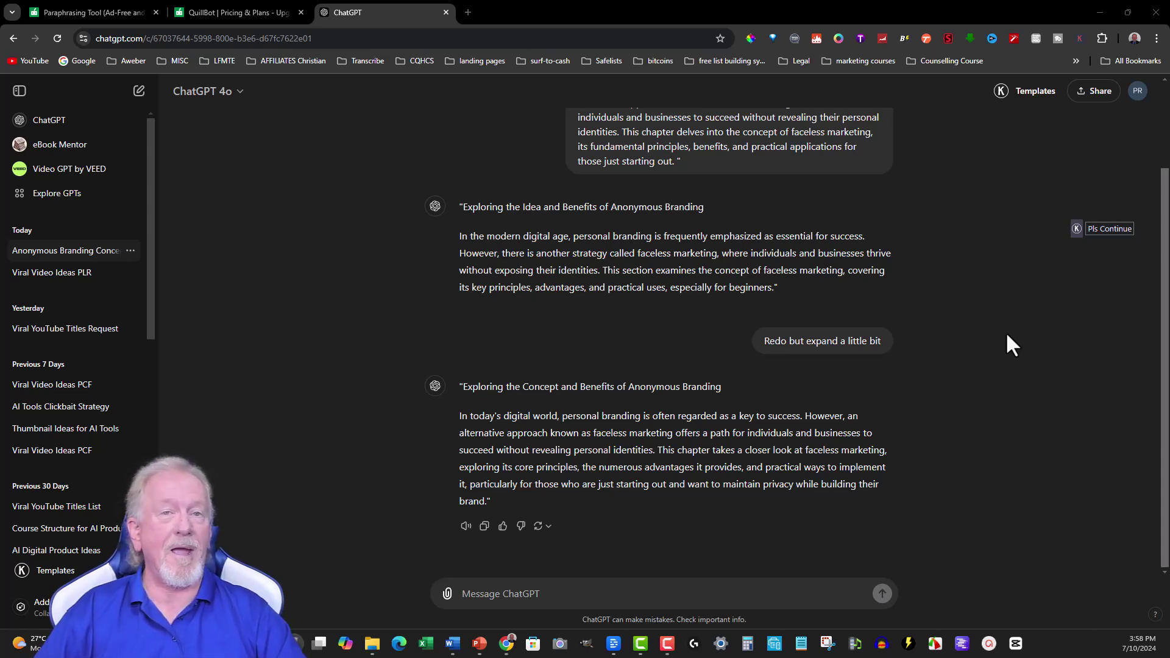
left_click(211, 6)
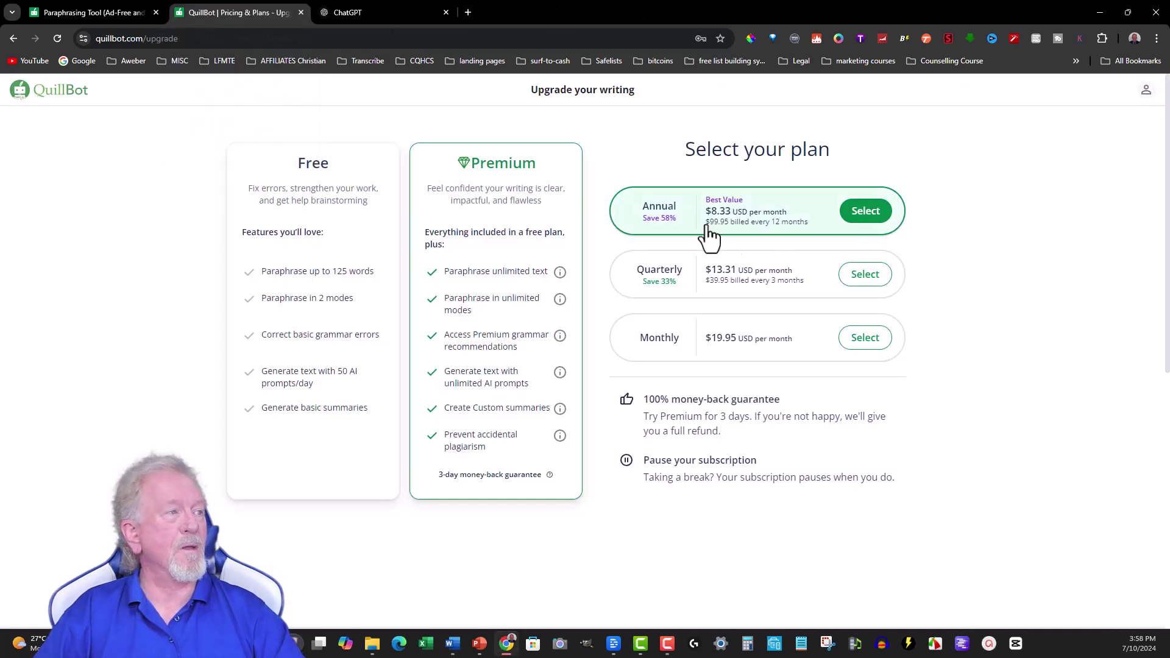
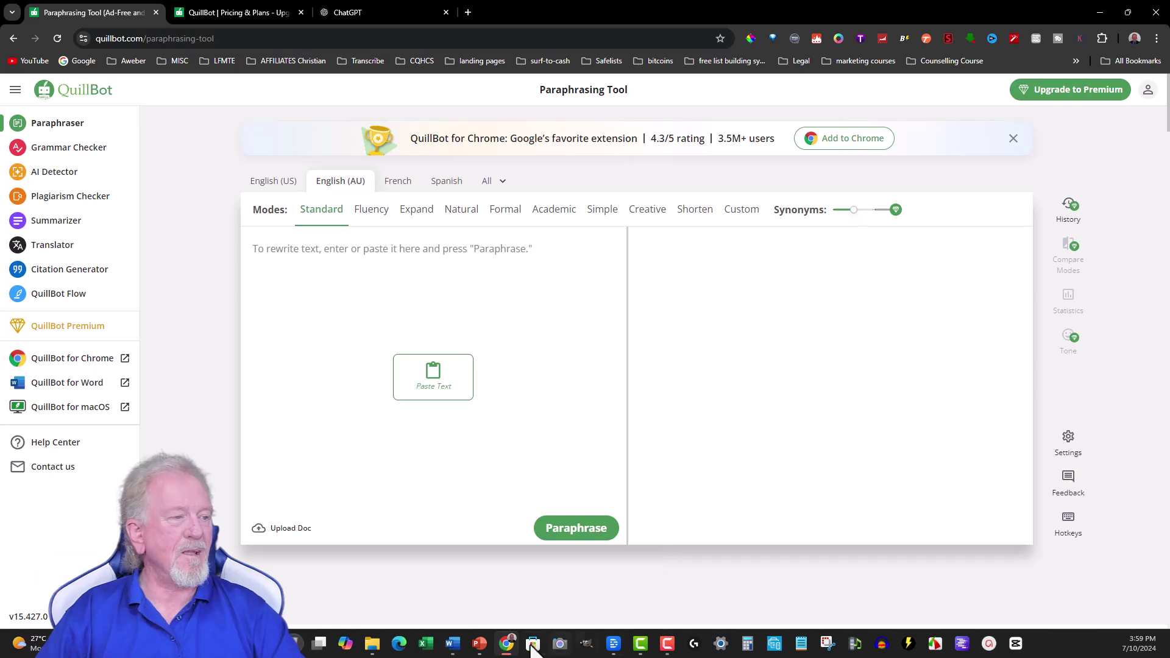
- Copy the selected Chapter 1 passage from Faceless Marketing Masterclass Origional.docx and paste it into the free QuillBot paraphraser
mouse_move(452, 643)
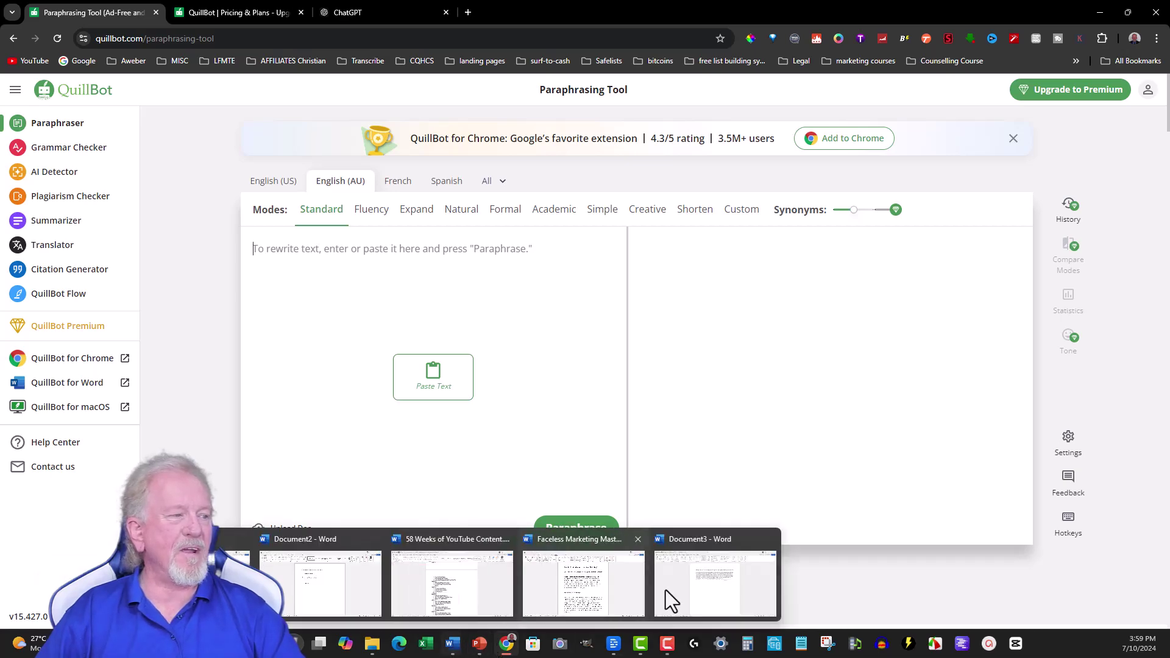
left_click(600, 594)
right_click(456, 272)
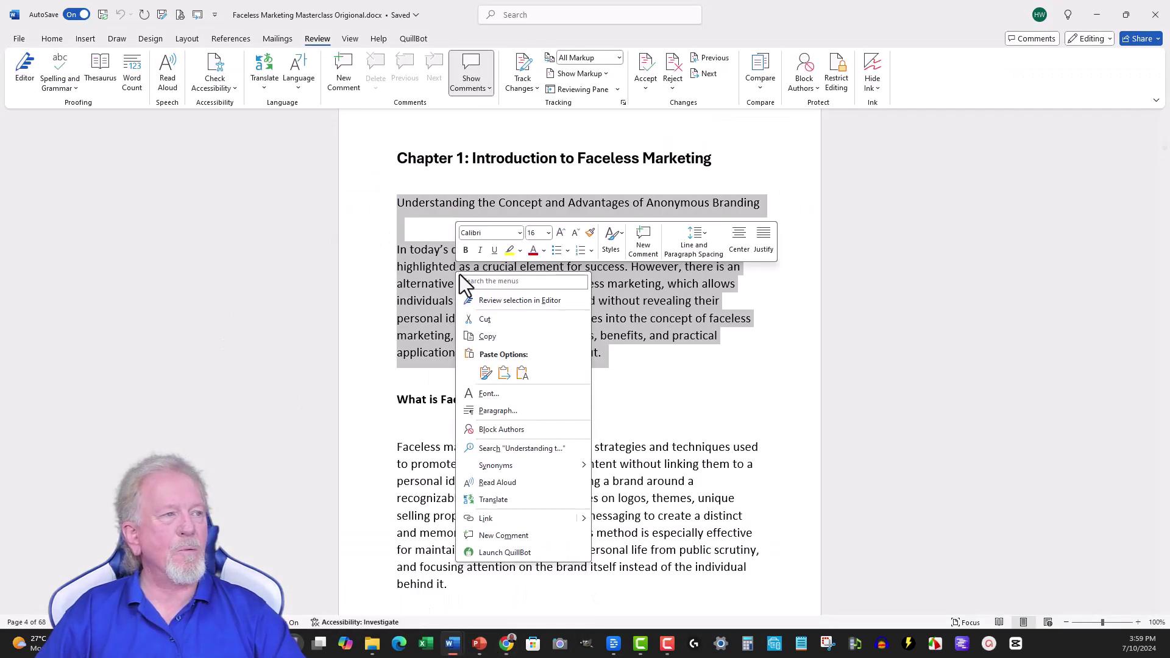
left_click(479, 334)
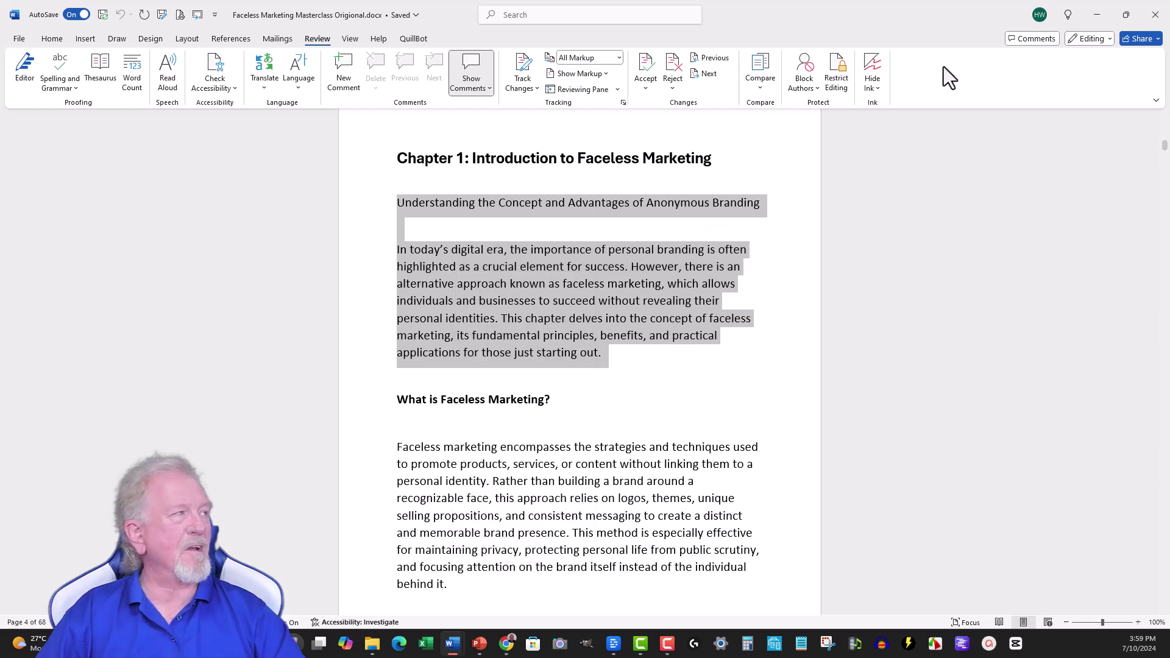
left_click(1096, 15)
left_click(258, 249)
key("ctrl+v")
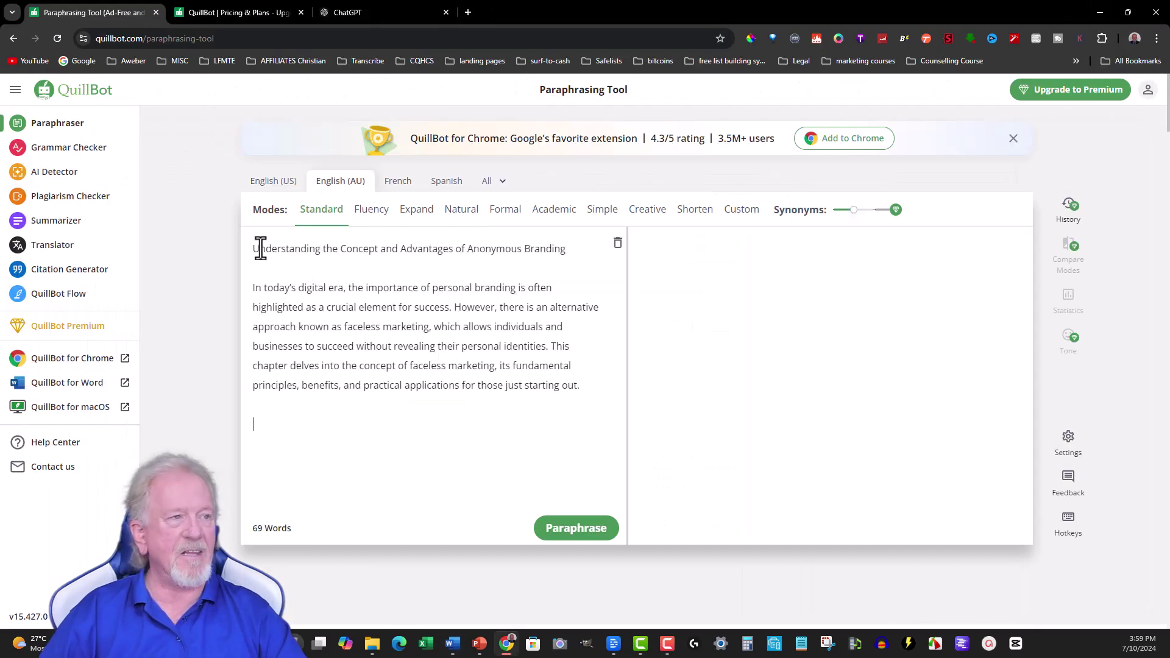
- Paraphrase the pasted passage in Standard mode and raise the Synonyms level one notch toward more changes
left_click(557, 528)
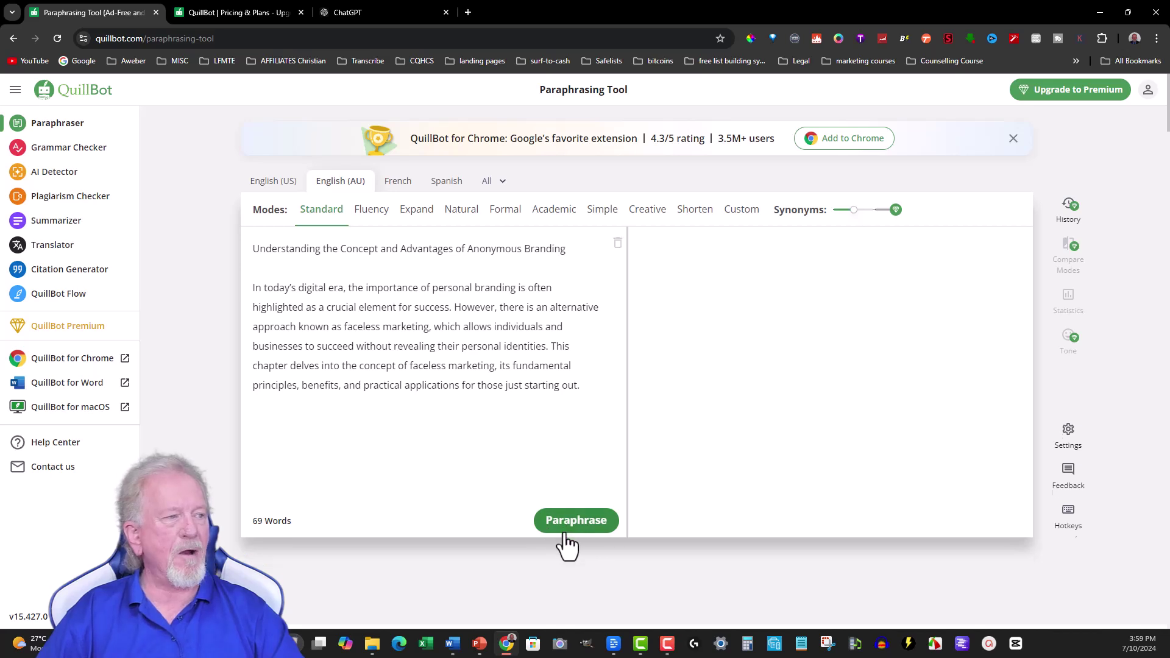
left_click(877, 213)
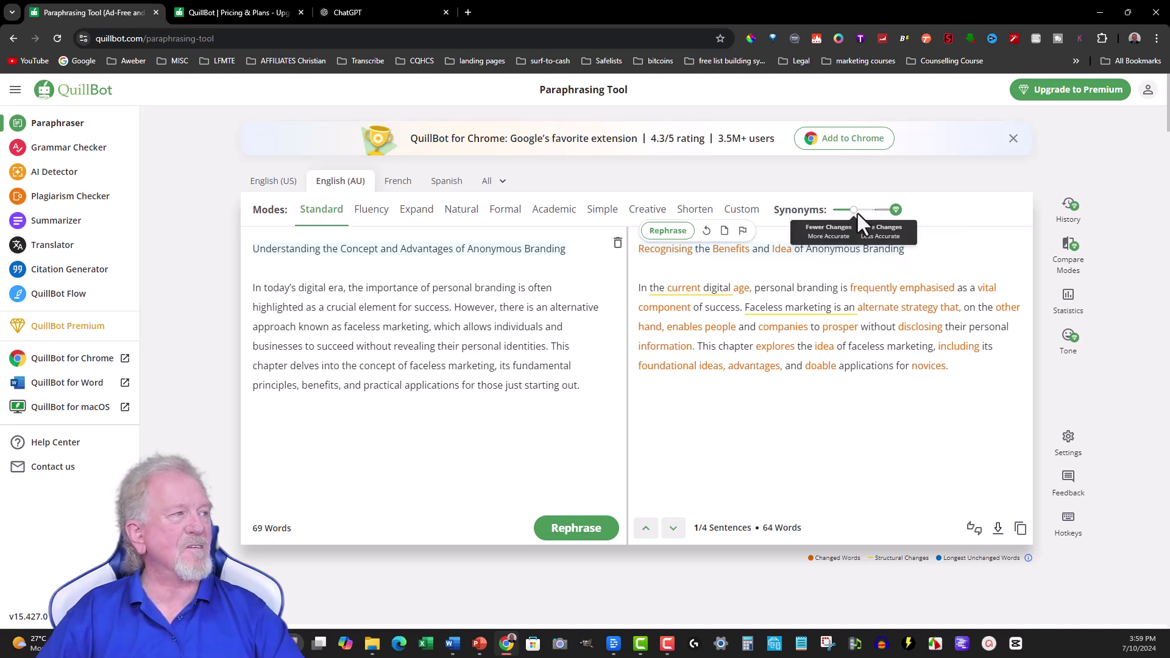
left_click(874, 211)
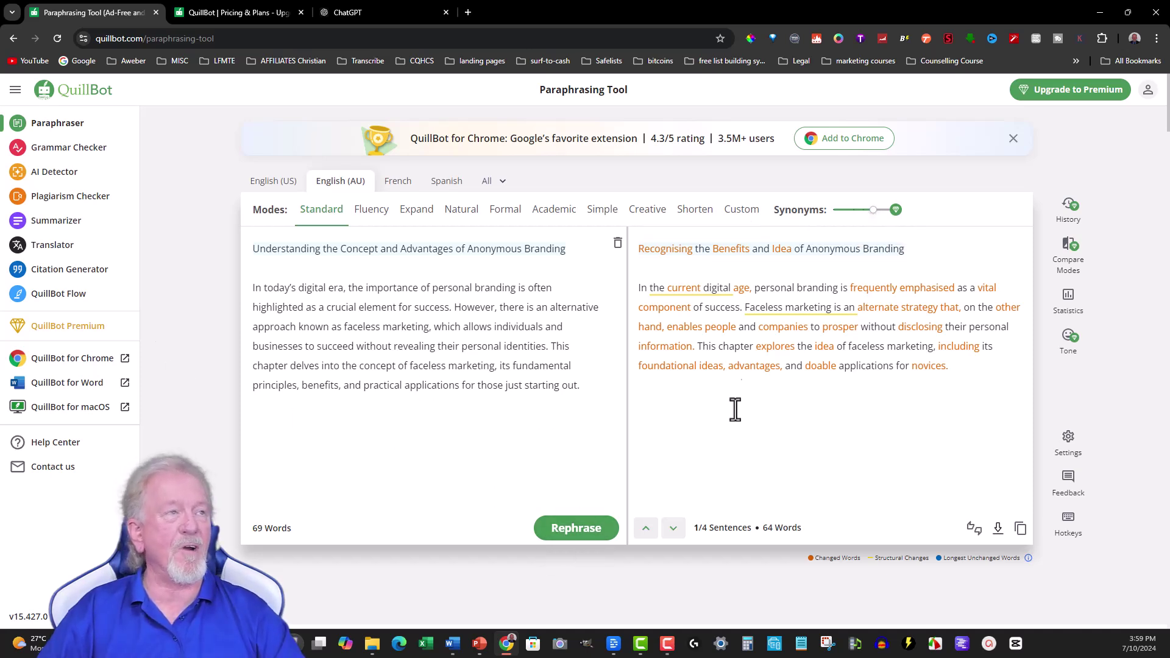
- Send ChatGPT the prompt "Please rewrite this and expand on it" followed by the copied passage in quotation marks
left_click(373, 12)
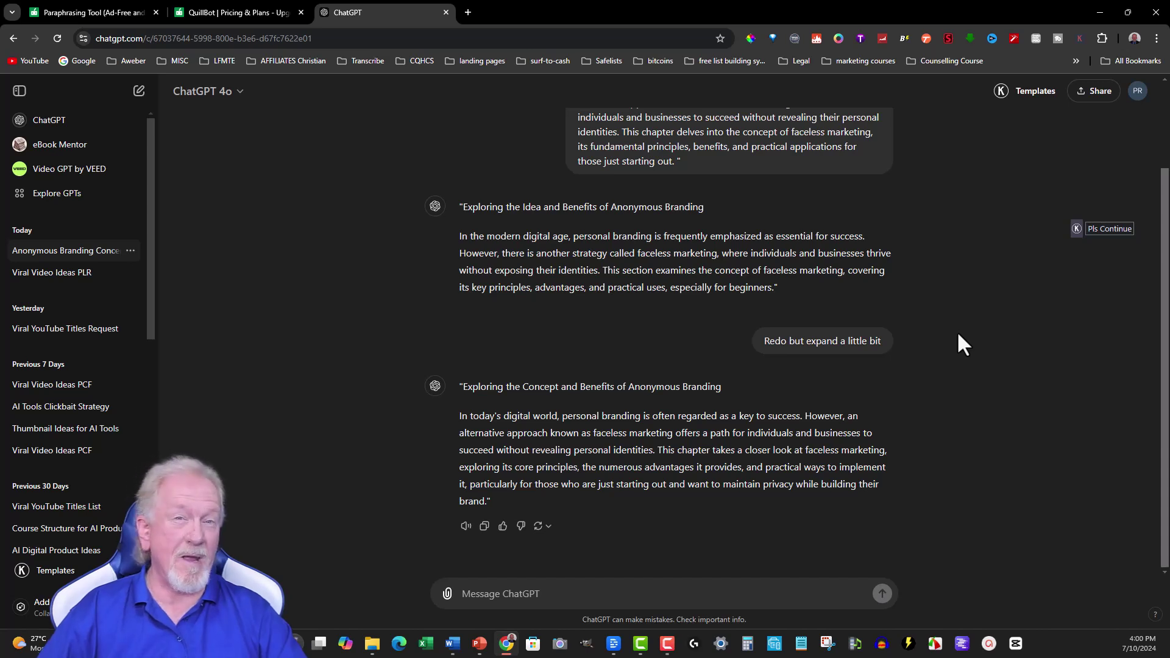
key("ctrl+v")
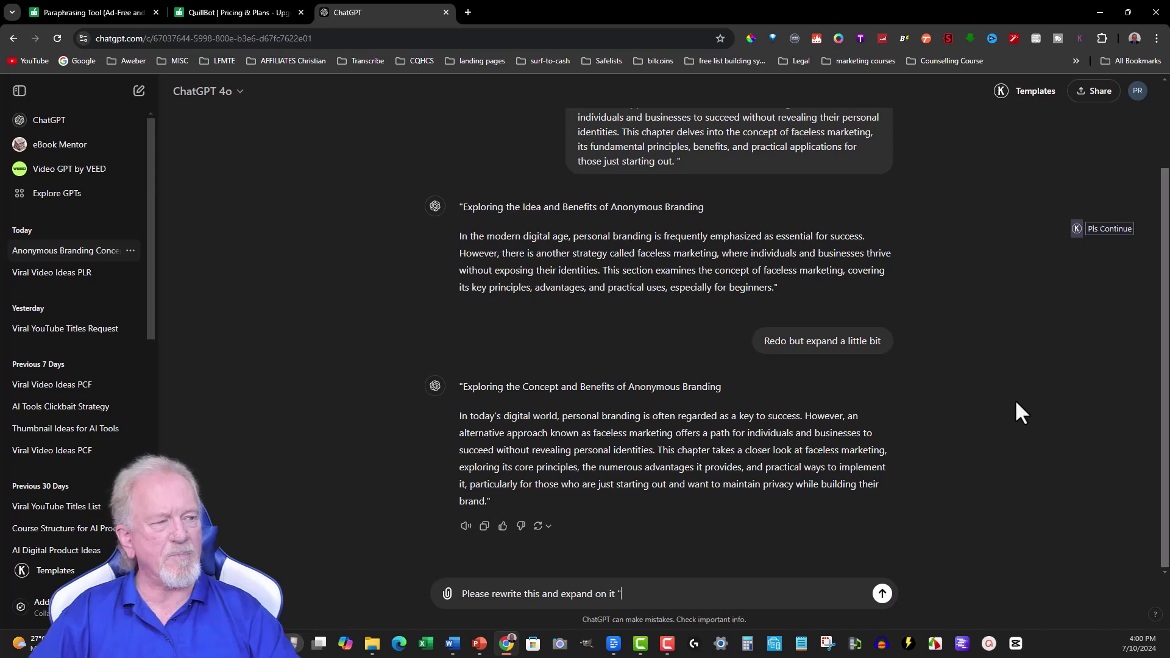
key("ctrl+v")
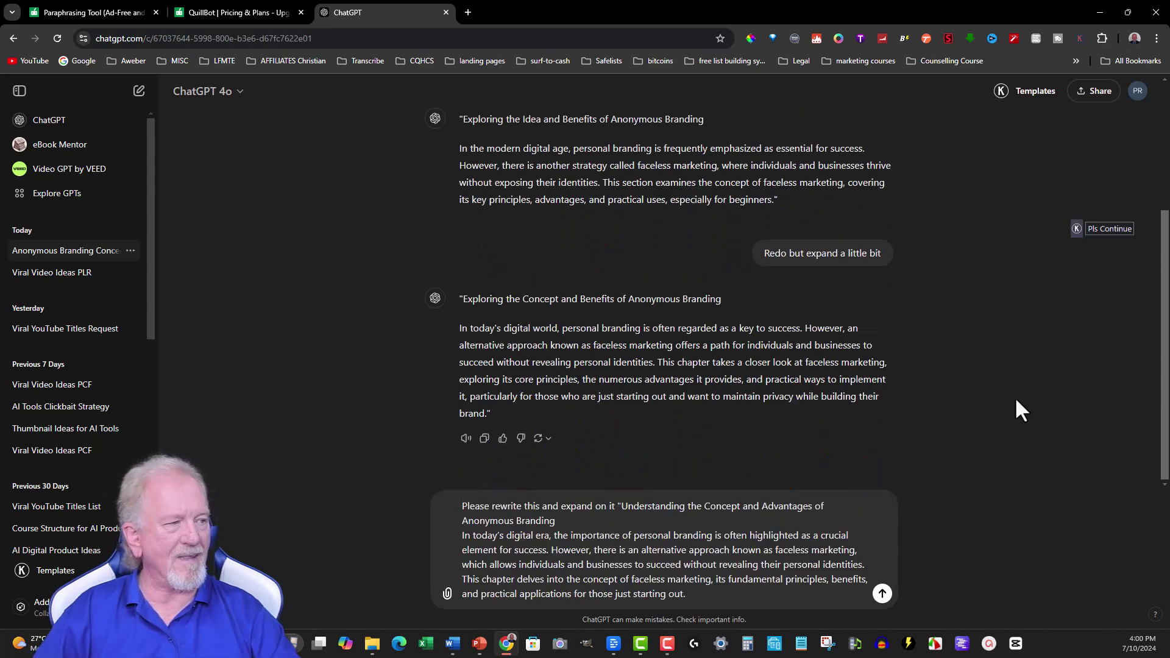
left_click(881, 594)
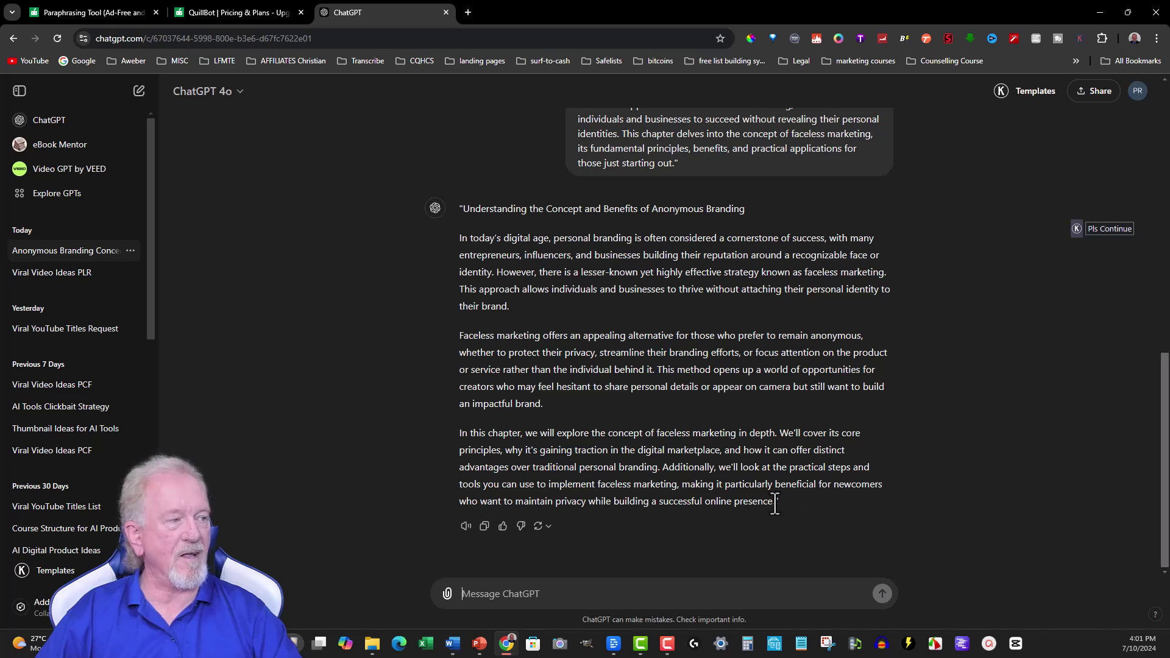
- Examine the length and content of ChatGPT's expanded rewrite against its prompt and QuillBot's free Standard paraphrase
left_click_drag(775, 502, 458, 242)
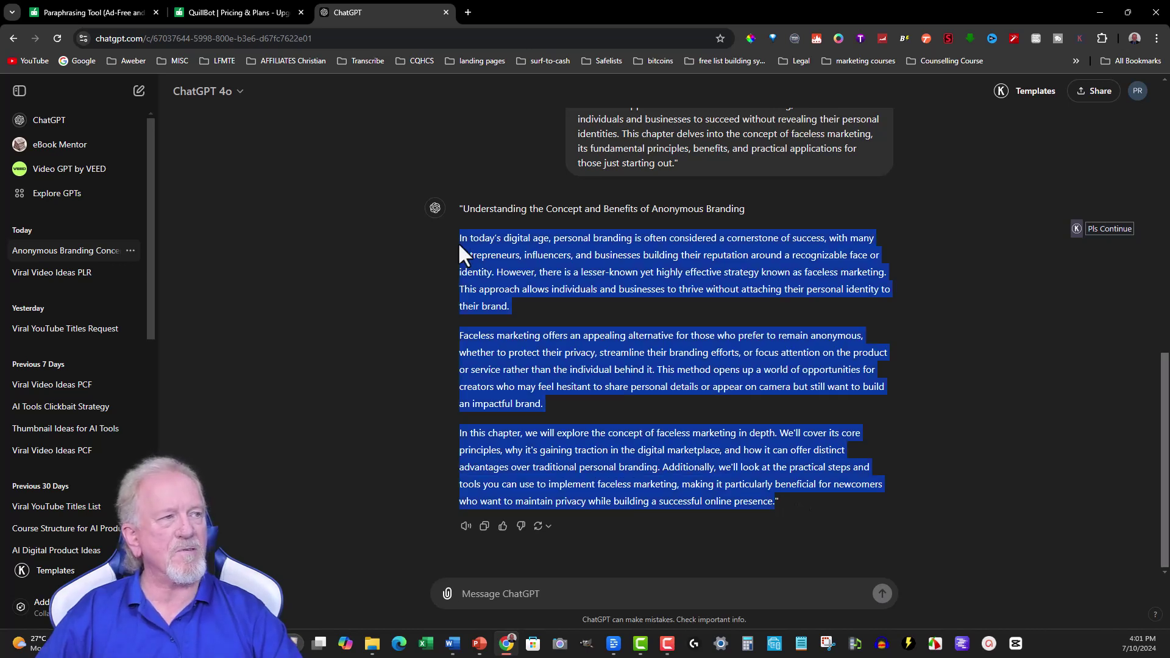
left_click_drag(456, 226, 458, 211)
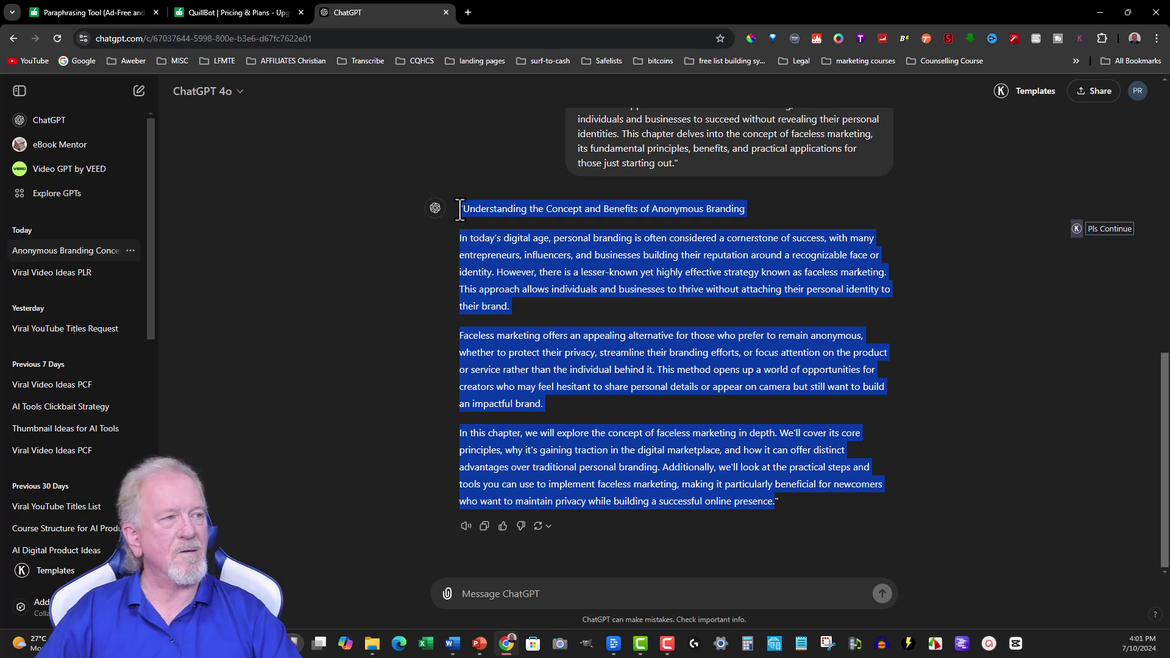
left_click(509, 345)
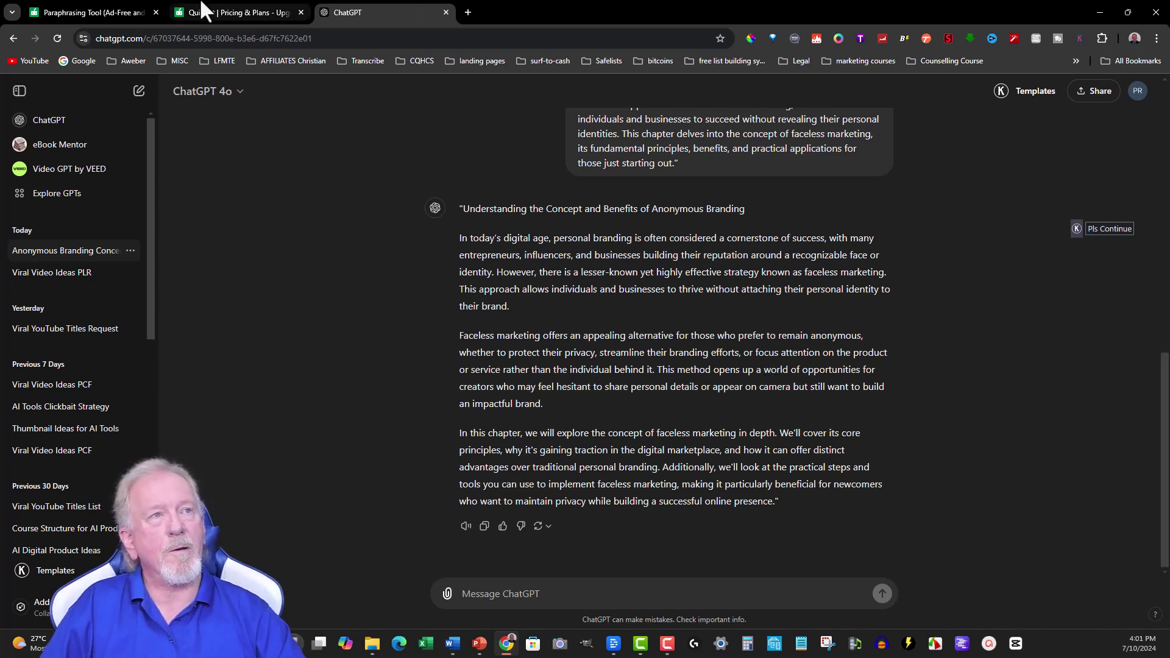
left_click(81, 17)
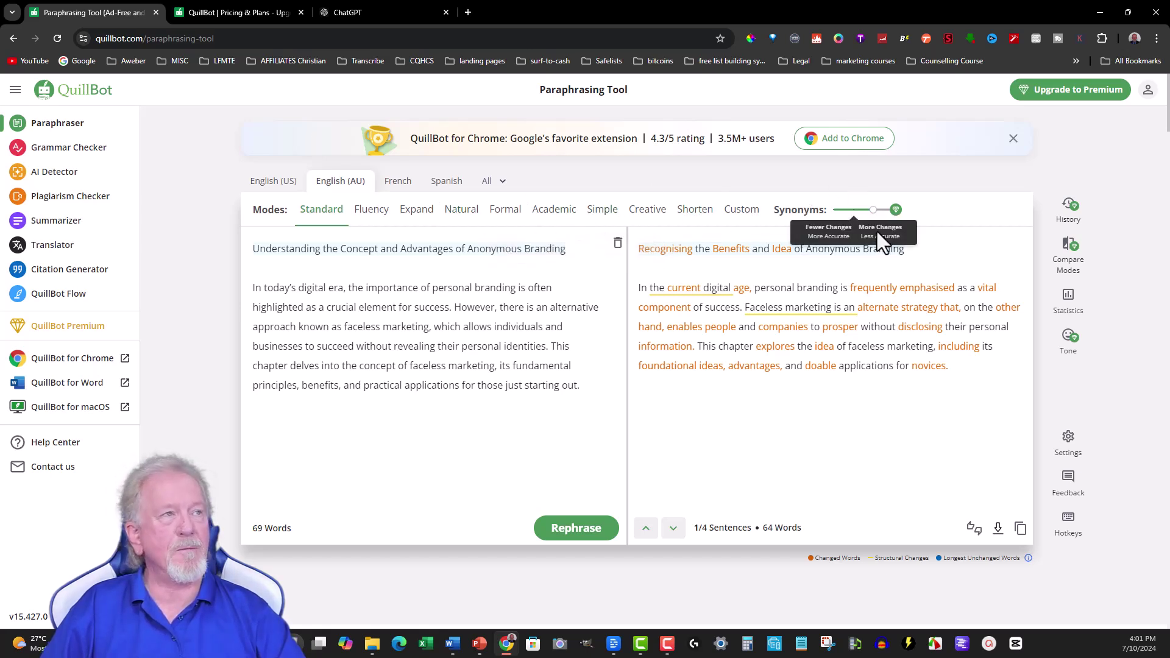
left_click(379, 8)
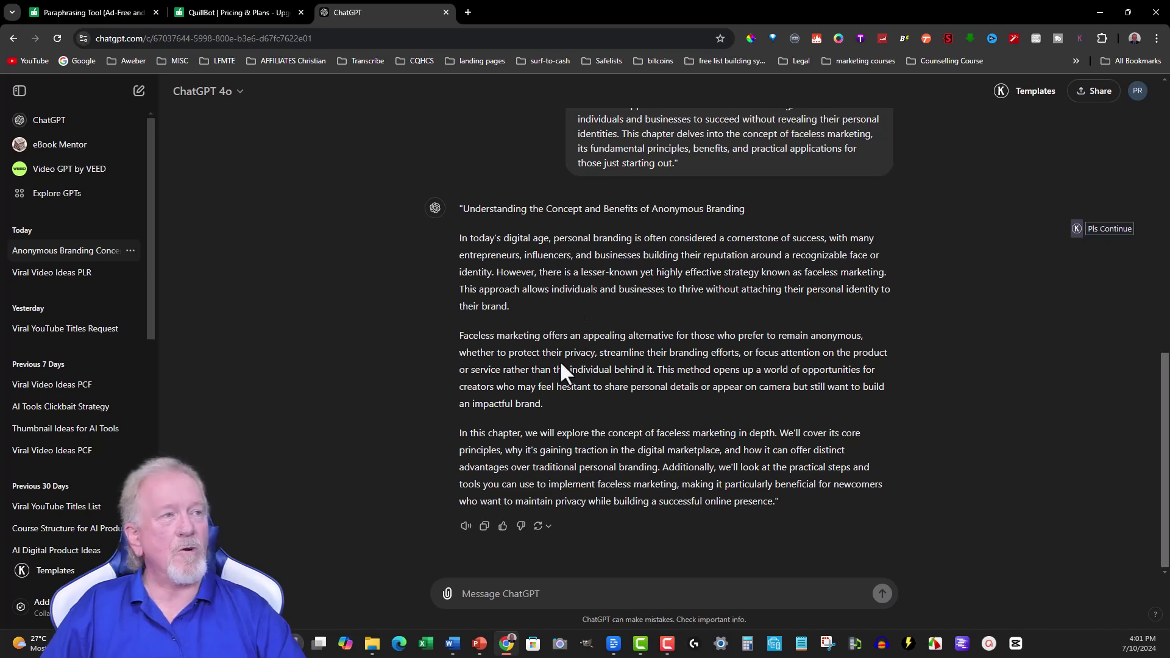
scroll(370, 319, "up", 2)
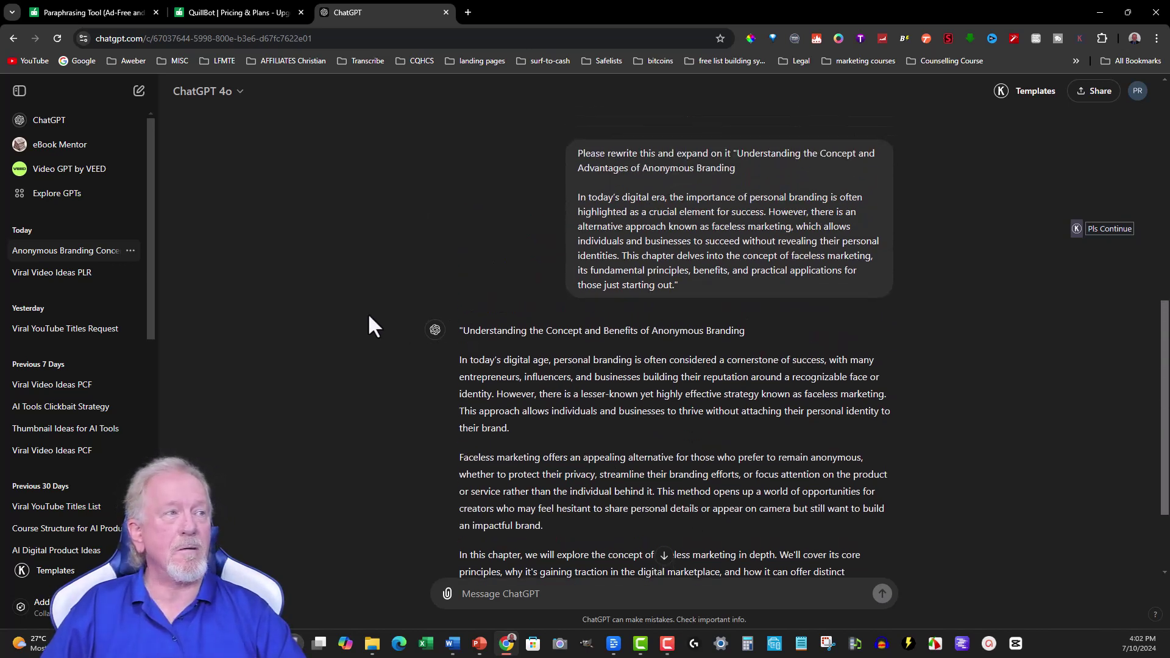
scroll(369, 317, "up", 1)
scroll(368, 319, "down", 3)
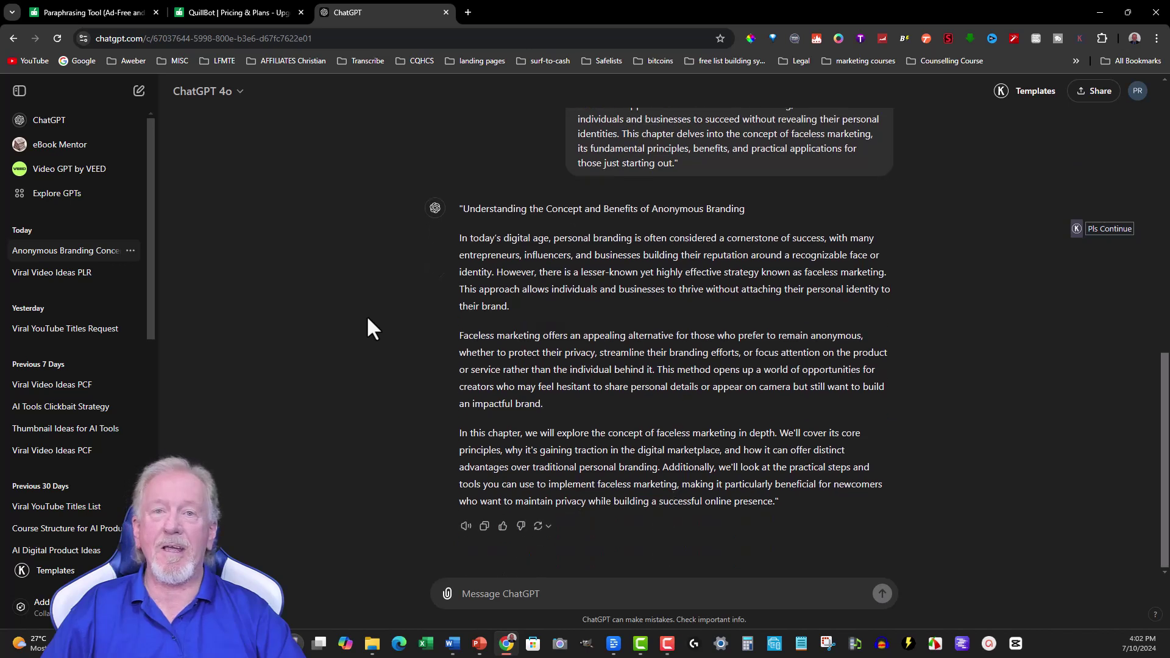